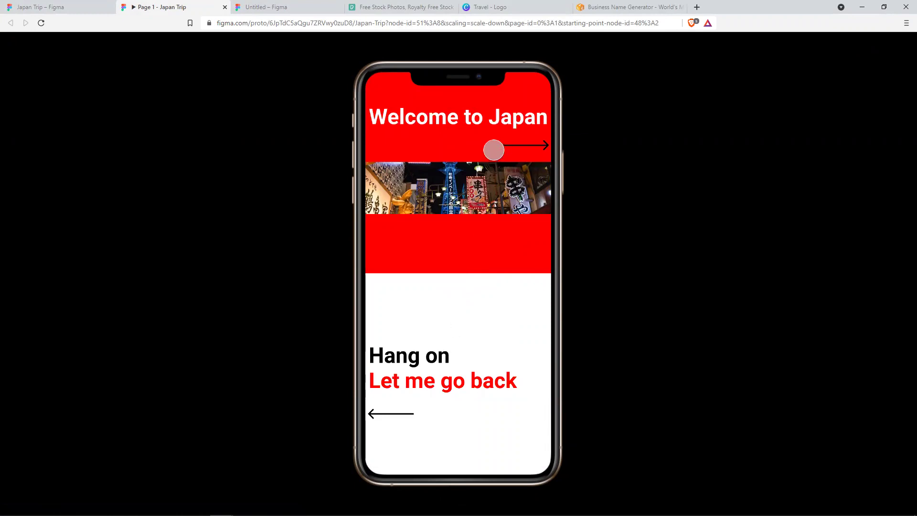
Preview the prototype from the Welcome to Japan screen and reveal the Osaka, Tokyo and Kyoto descriptions
{"action": "left_click", "coordinate": [494, 149]}
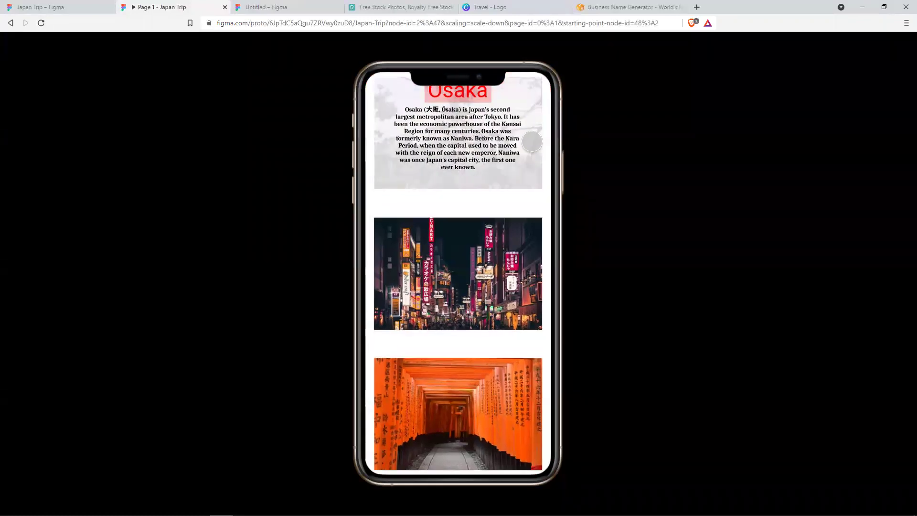
{"action": "mouse_move", "coordinate": [471, 153]}
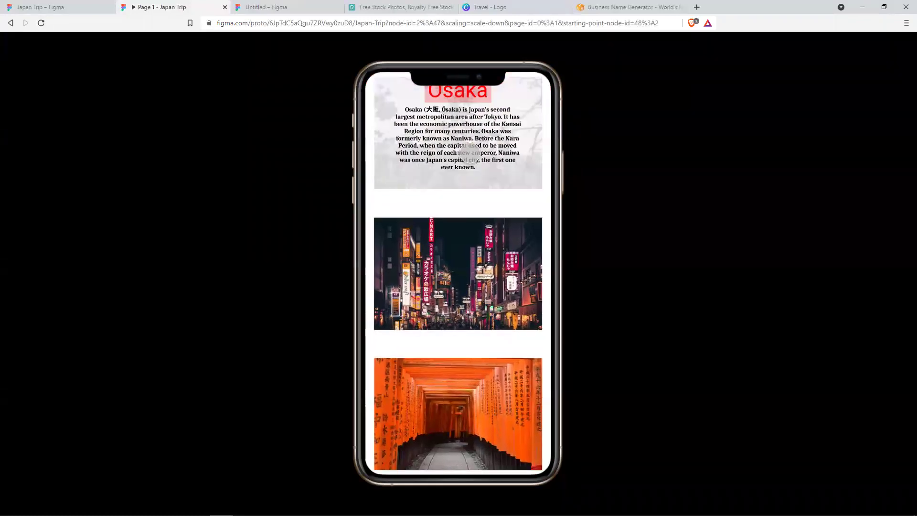
{"action": "mouse_move", "coordinate": [530, 252]}
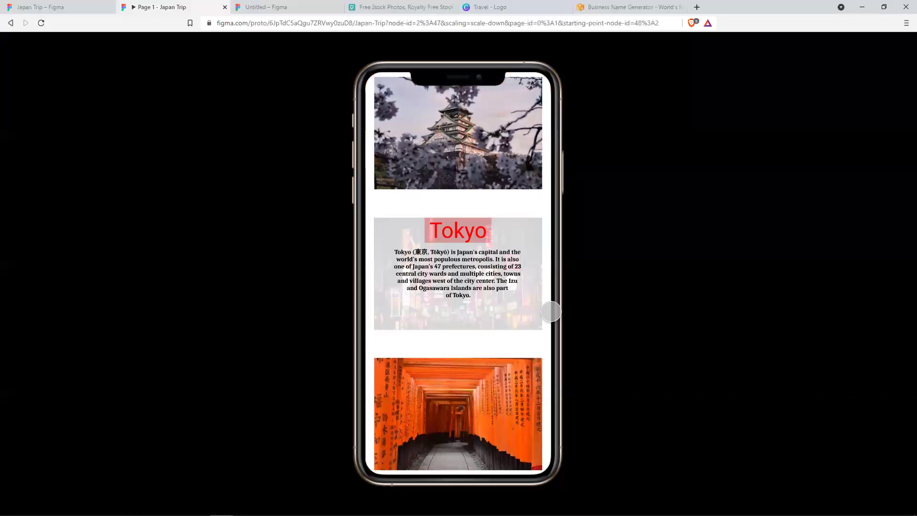
{"action": "mouse_move", "coordinate": [518, 385]}
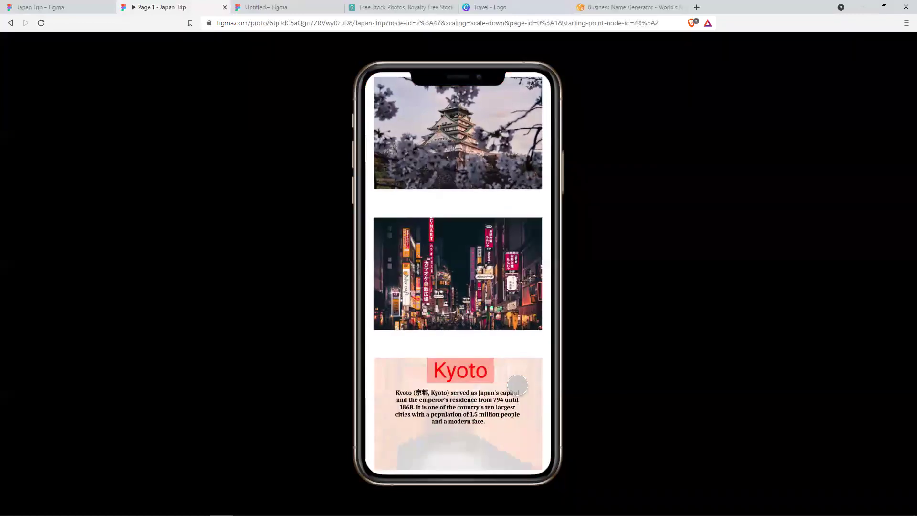
{"action": "mouse_move", "coordinate": [523, 272]}
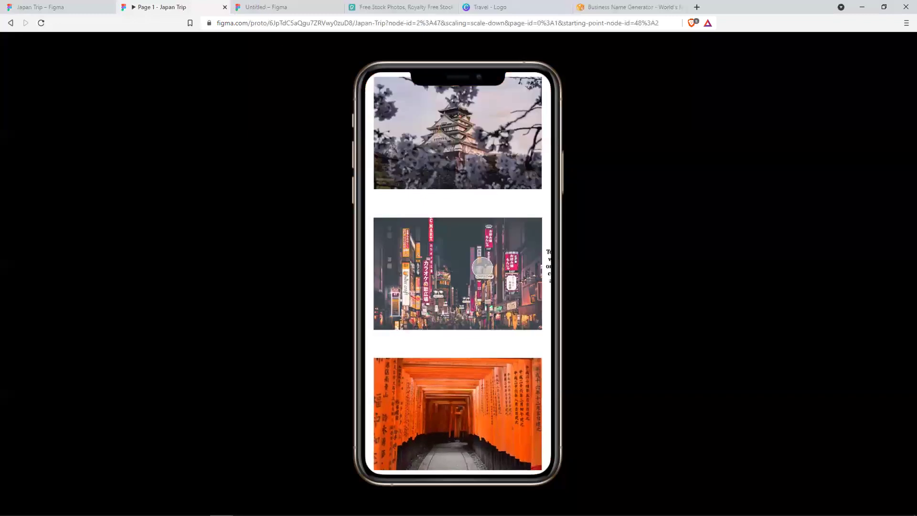
{"action": "mouse_move", "coordinate": [473, 403]}
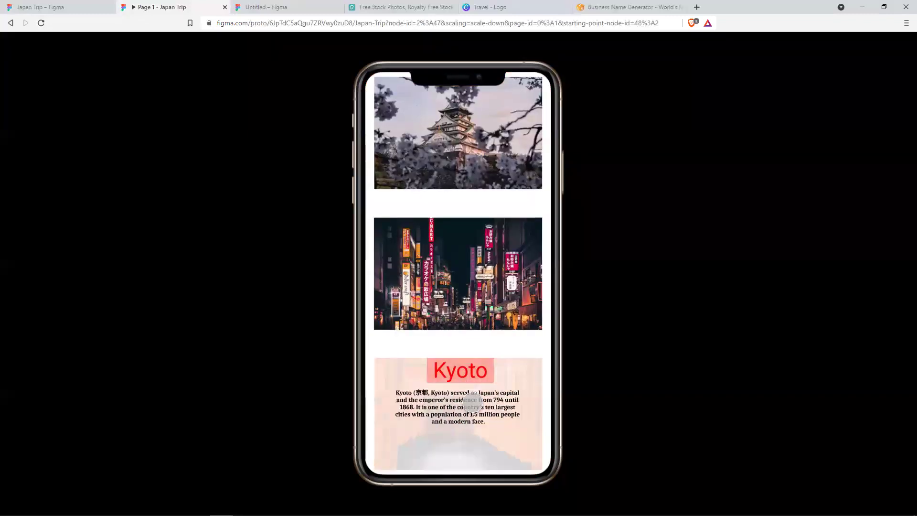
Test the Kyoto booking flow in the prototype with March 25 going and April 25 returning, confirm the trip and leave the packing screen
{"action": "left_click", "coordinate": [473, 404]}
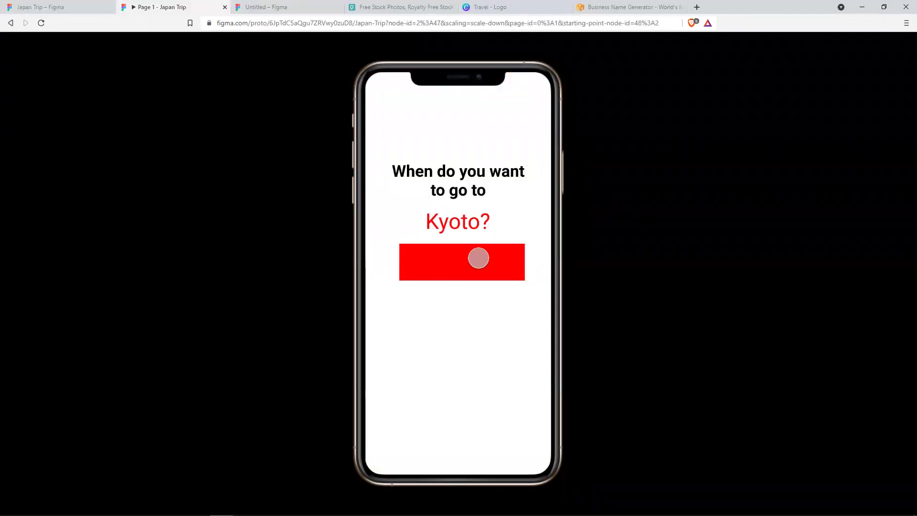
{"action": "left_click", "coordinate": [463, 258]}
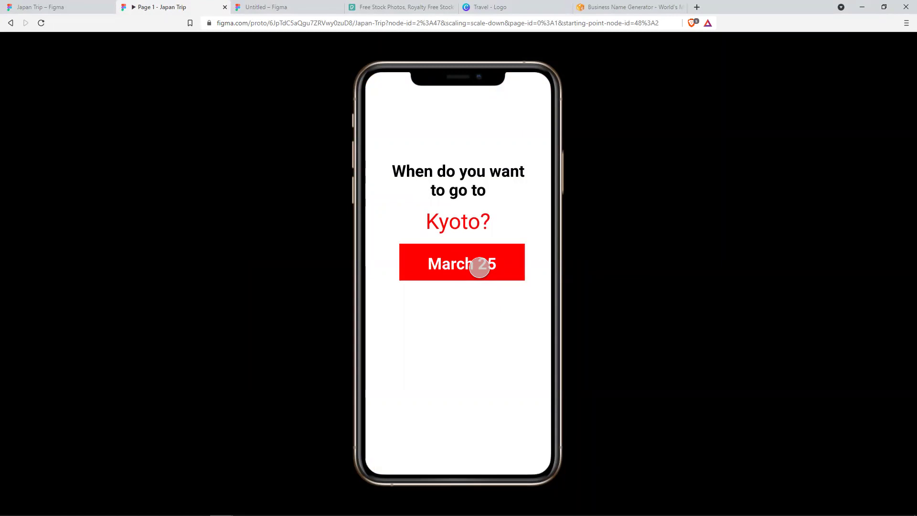
{"action": "left_click", "coordinate": [475, 266]}
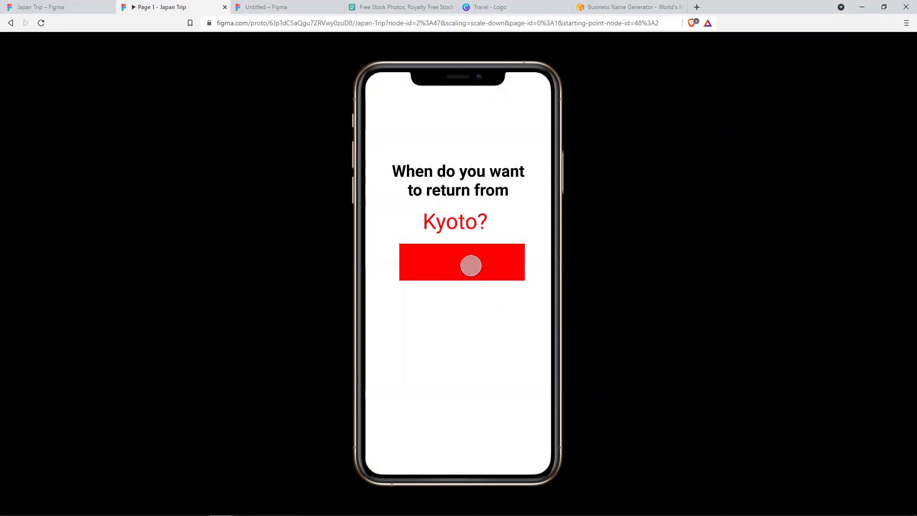
{"action": "left_click", "coordinate": [509, 264]}
{"action": "left_click", "coordinate": [480, 225]}
{"action": "left_click", "coordinate": [465, 222]}
{"action": "left_click", "coordinate": [410, 258]}
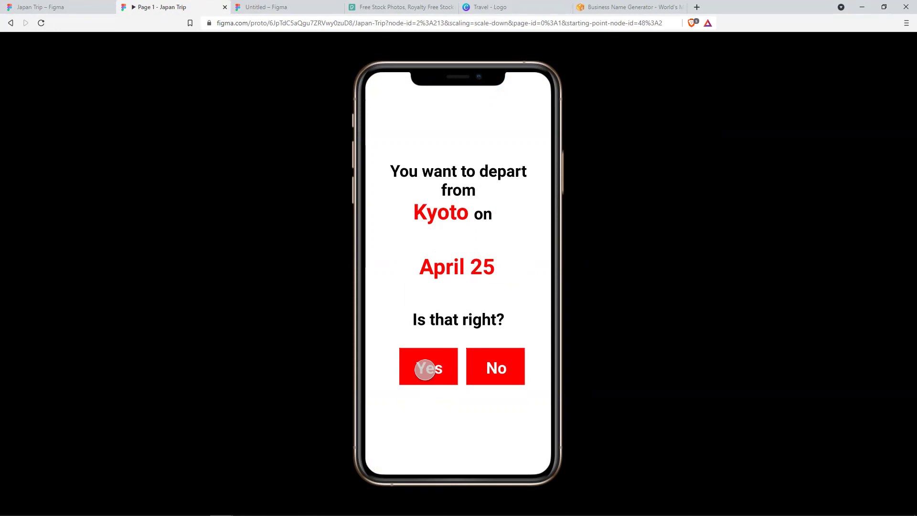
{"action": "left_click", "coordinate": [425, 369]}
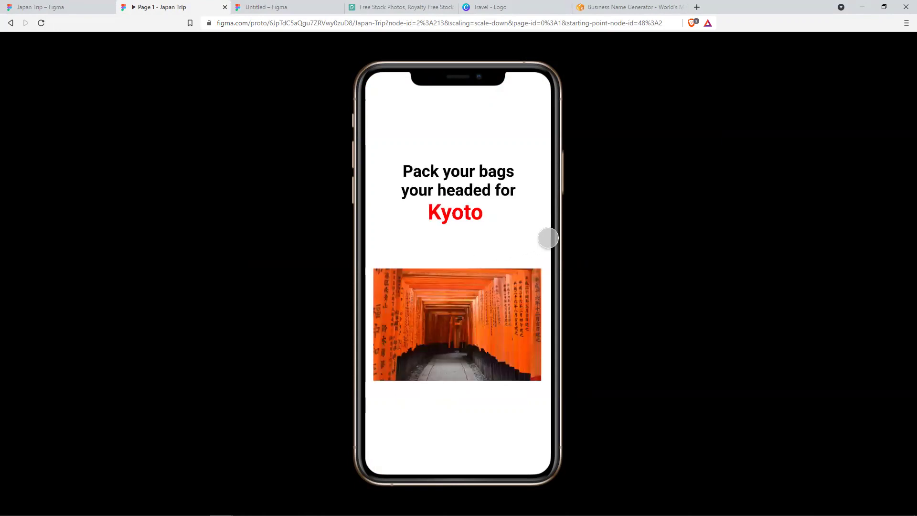
{"action": "left_click", "coordinate": [548, 238]}
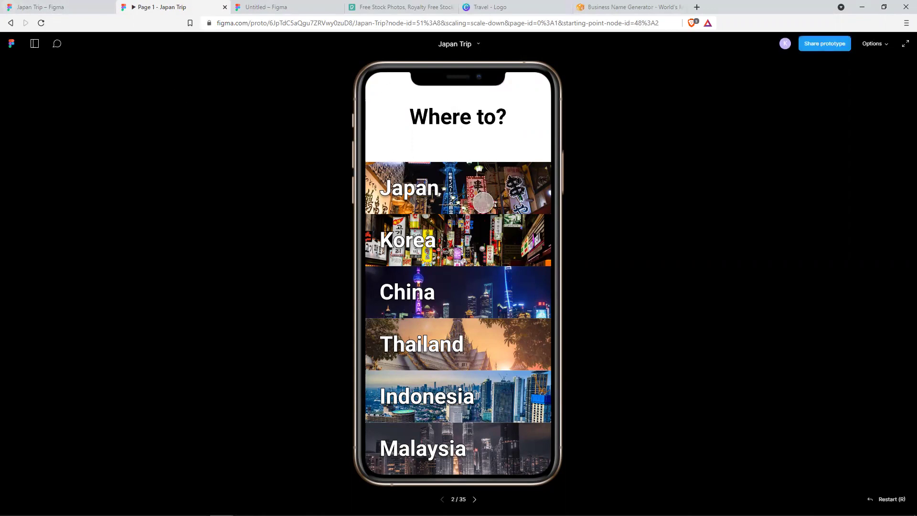
Switch to the Japan Trip design file and view the Start frame up close beside the Selection frame
{"action": "left_click", "coordinate": [67, 6]}
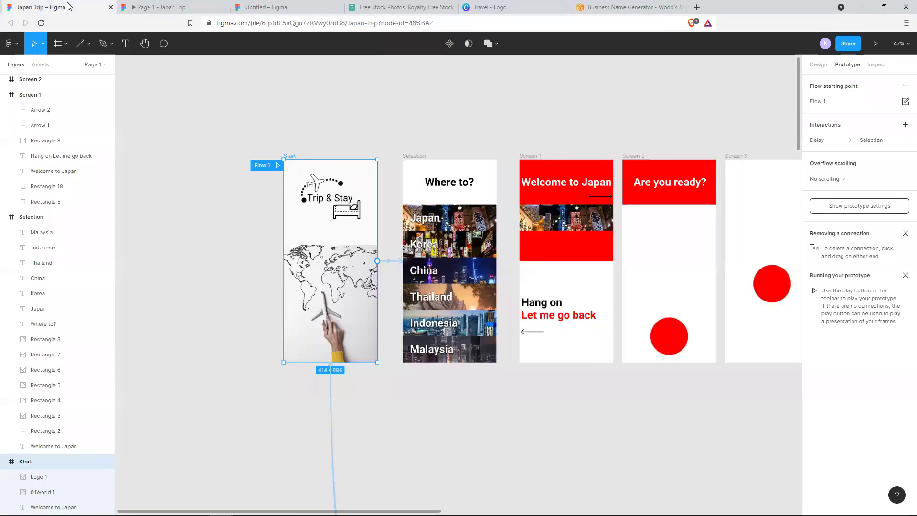
{"action": "scroll", "coordinate": [290, 199], "scroll_direction": "up", "scroll_amount": 5}
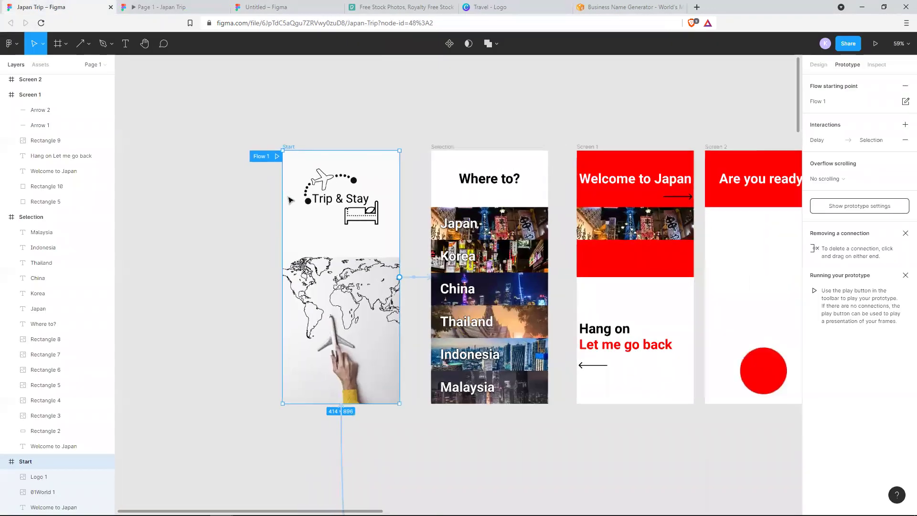
{"action": "left_click_drag", "start_coordinate": [236, 228], "coordinate": [215, 209]}
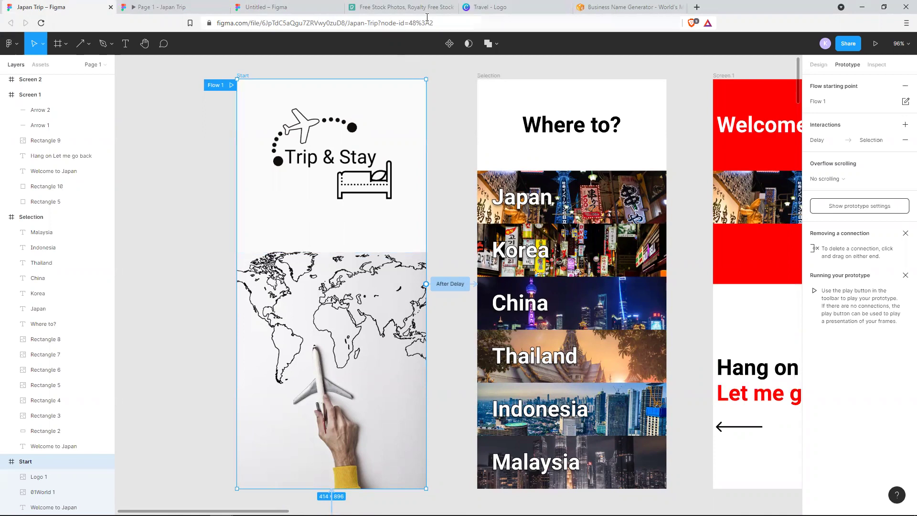
Look through the resource sites: Pexels stock photos, the Trip & Stay logo in Canva and the TRUiC business name generator
{"action": "left_click", "coordinate": [394, 7]}
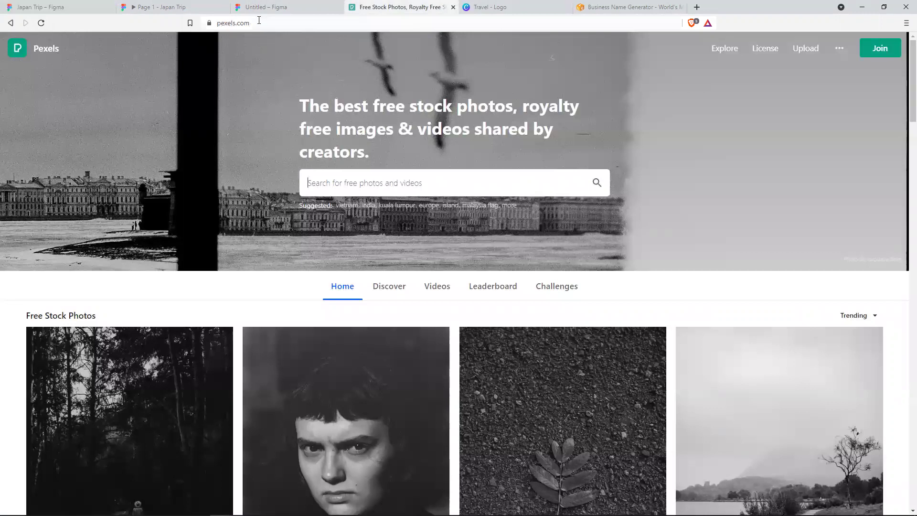
{"action": "left_click", "coordinate": [490, 14]}
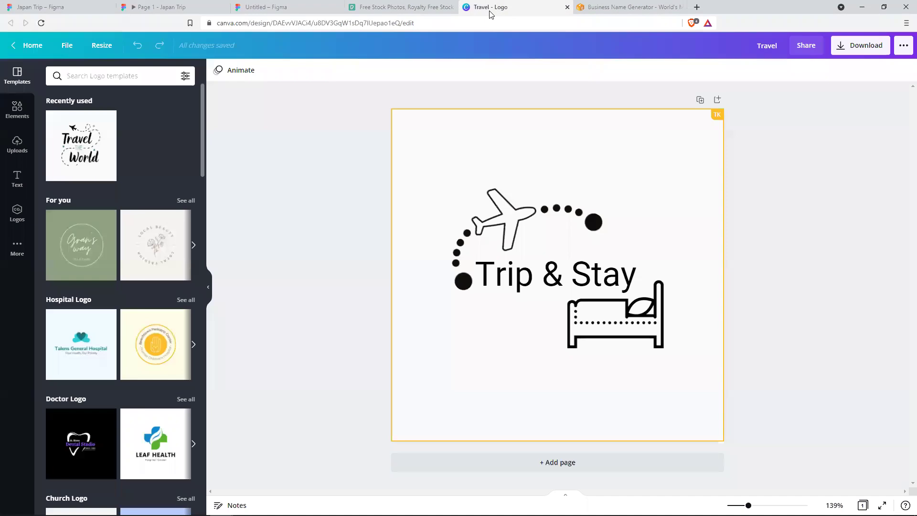
{"action": "left_click_drag", "start_coordinate": [730, 192], "coordinate": [731, 192]}
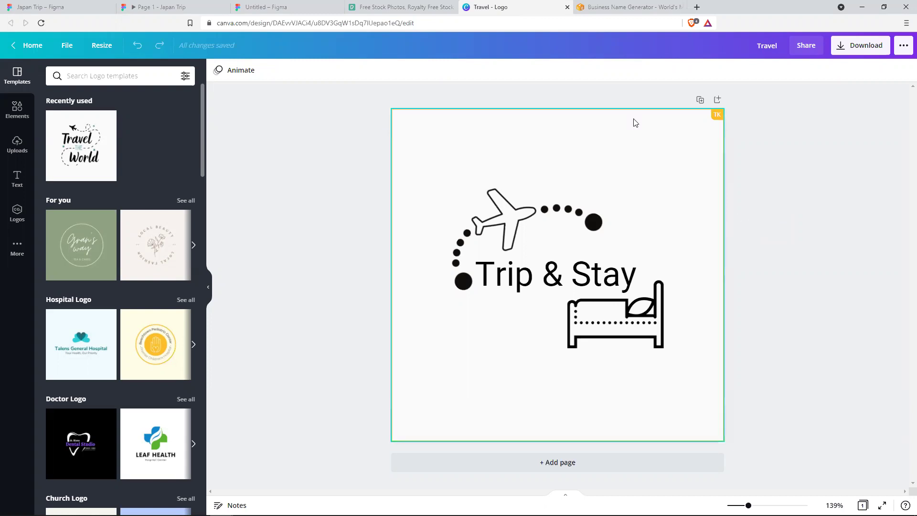
{"action": "left_click", "coordinate": [611, 10]}
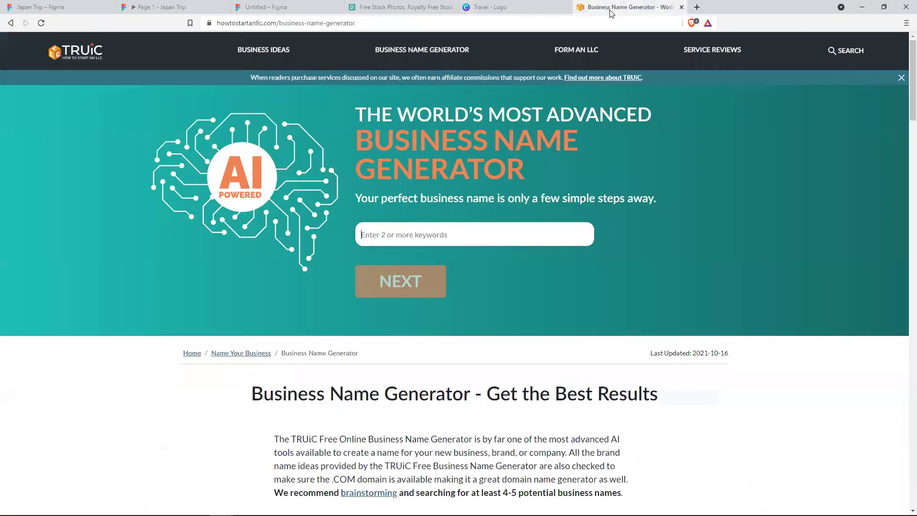
{"action": "left_click", "coordinate": [471, 227]}
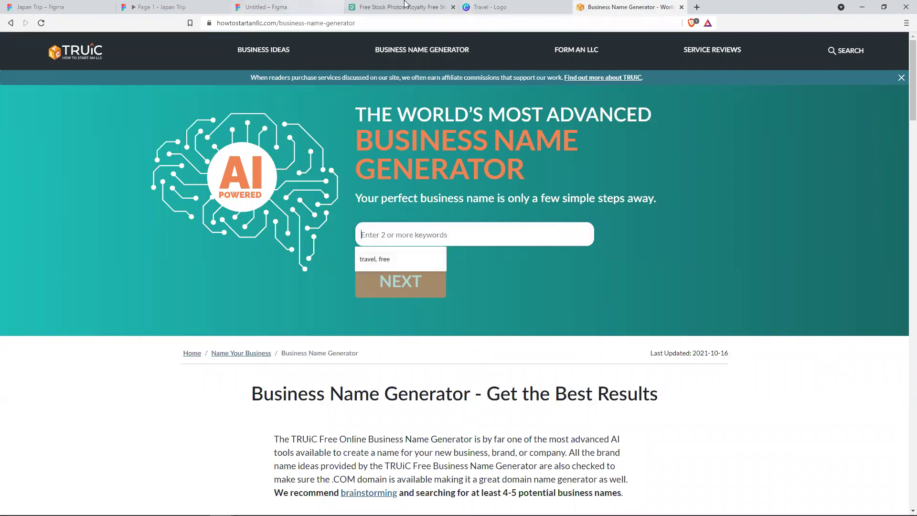
Compare the Start frame in the Japan Trip design file with the Canva logo and inspect its logo and world map images
{"action": "left_click", "coordinate": [47, 6]}
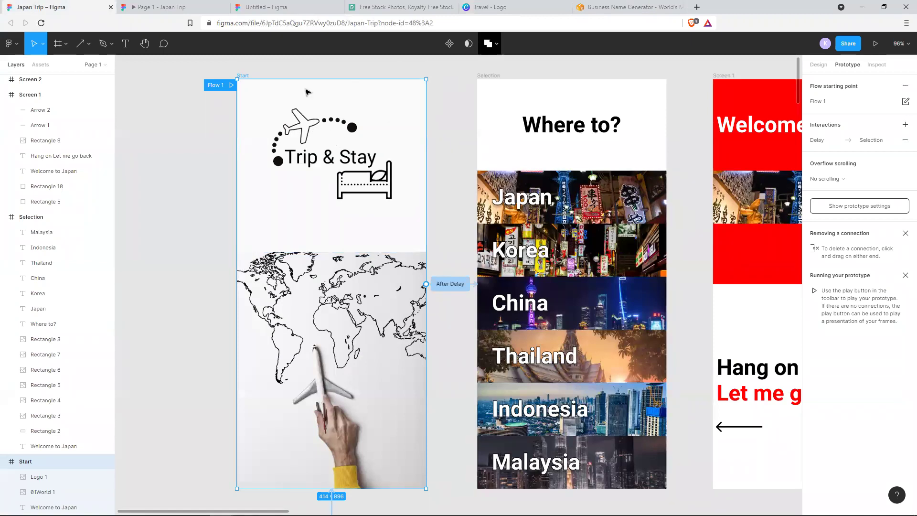
{"action": "left_click", "coordinate": [511, 7]}
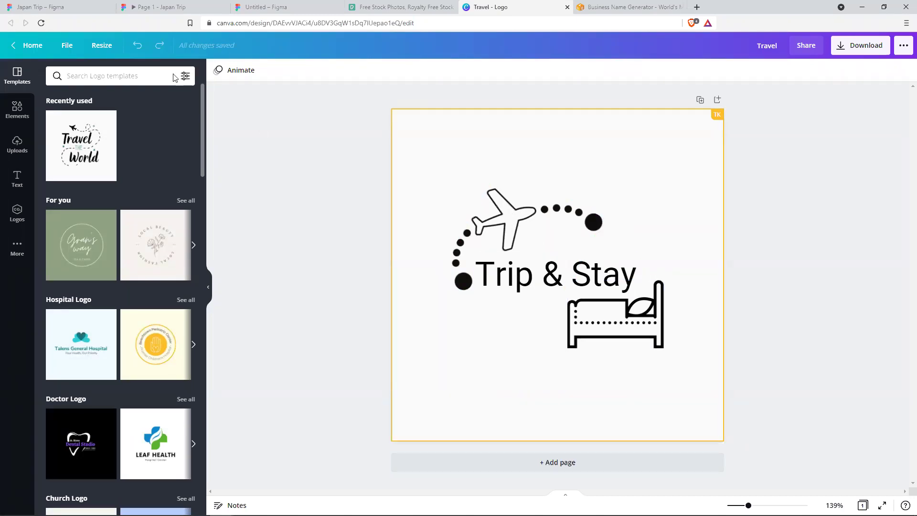
{"action": "left_click", "coordinate": [58, 7]}
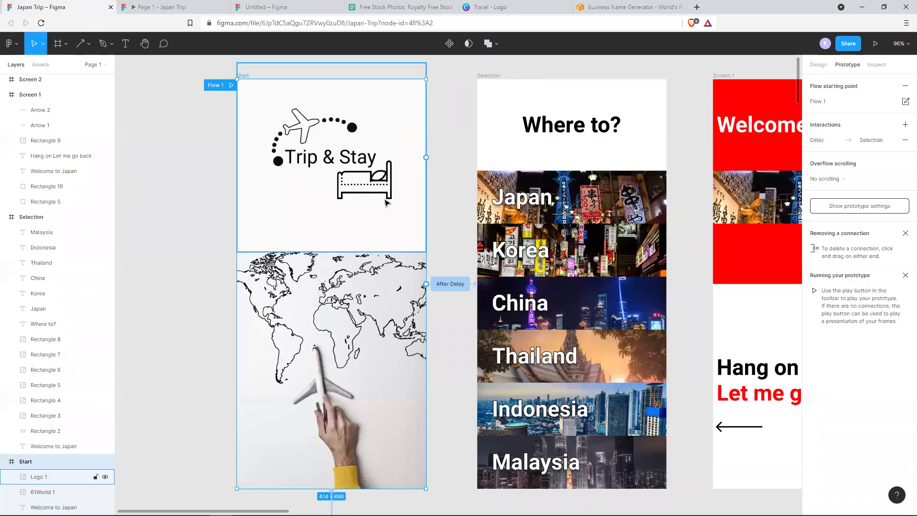
{"action": "left_click", "coordinate": [372, 271]}
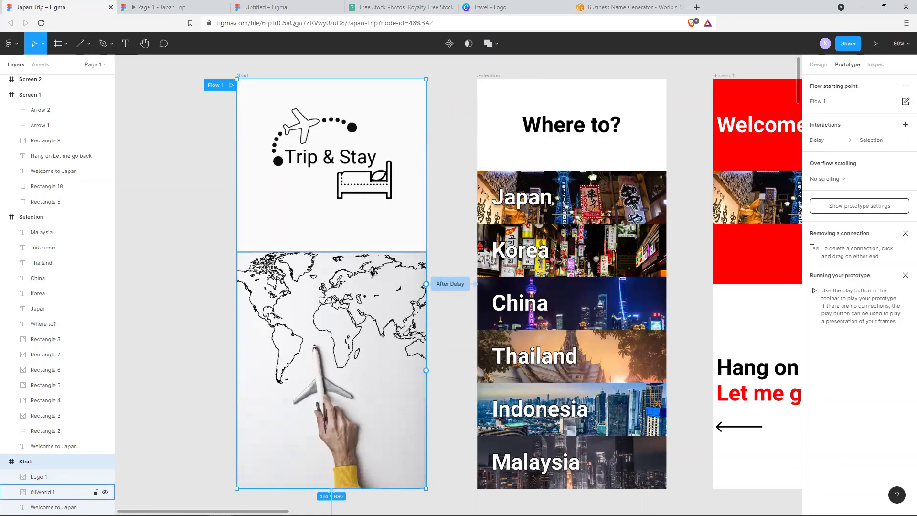
{"action": "left_click", "coordinate": [333, 185]}
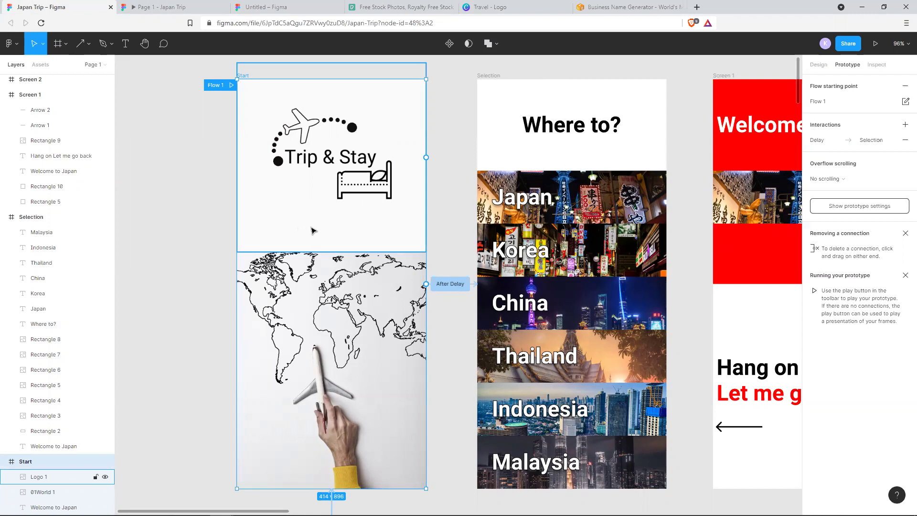
{"action": "key", "text": "Escape"}
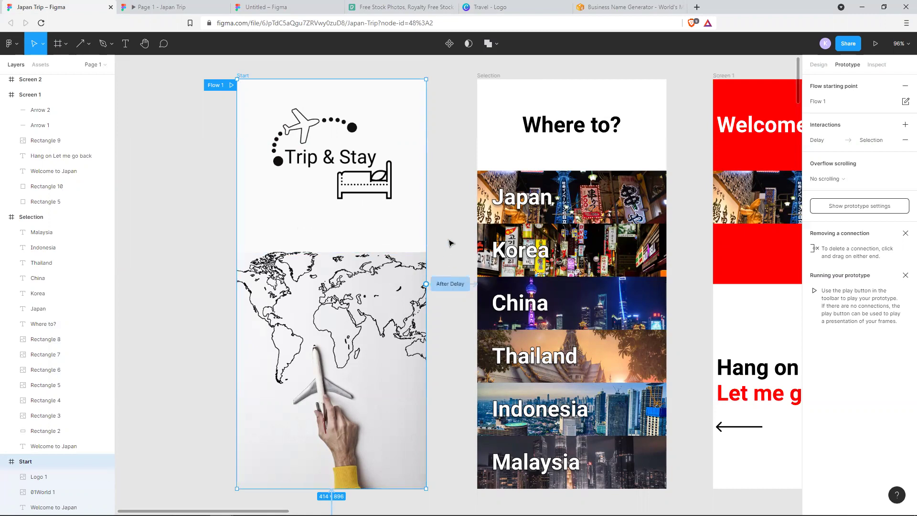
Inspect the Selection frame and its banner image layers from Rectangle 8 down to Rectangle 5
{"action": "scroll", "coordinate": [449, 243], "scroll_direction": "right", "scroll_amount": 4}
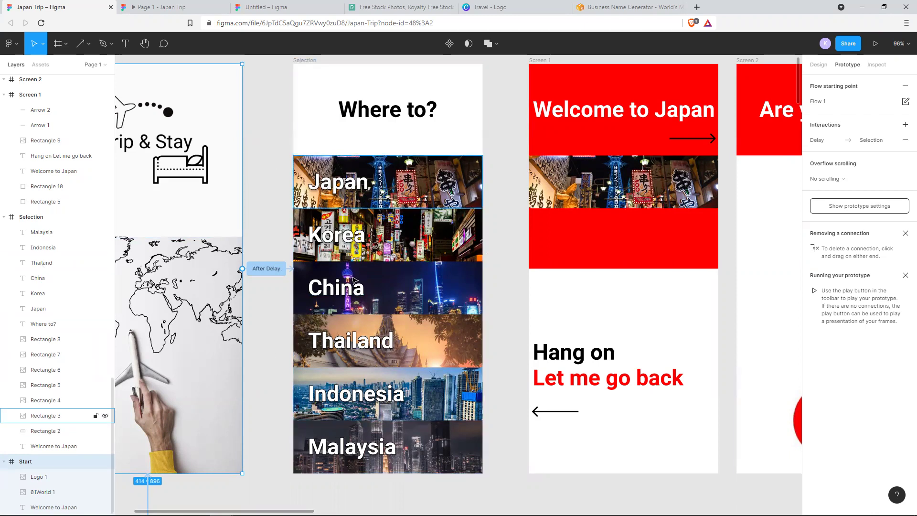
{"action": "left_click", "coordinate": [46, 217]}
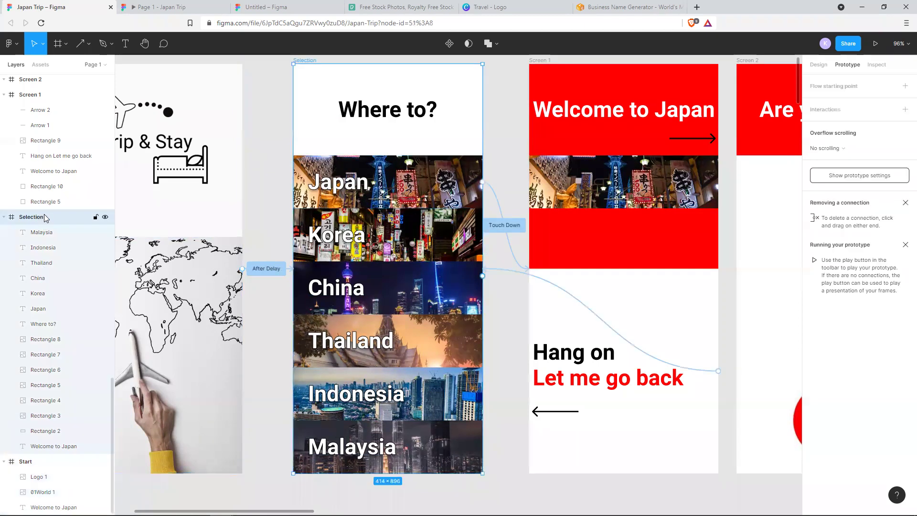
{"action": "left_click", "coordinate": [55, 339]}
{"action": "left_click", "coordinate": [58, 354]}
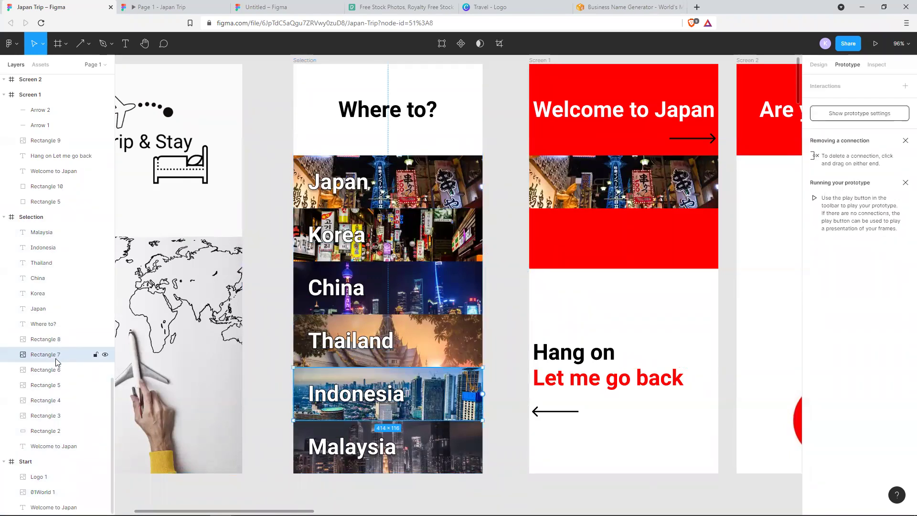
{"action": "left_click", "coordinate": [56, 368]}
{"action": "left_click", "coordinate": [56, 382]}
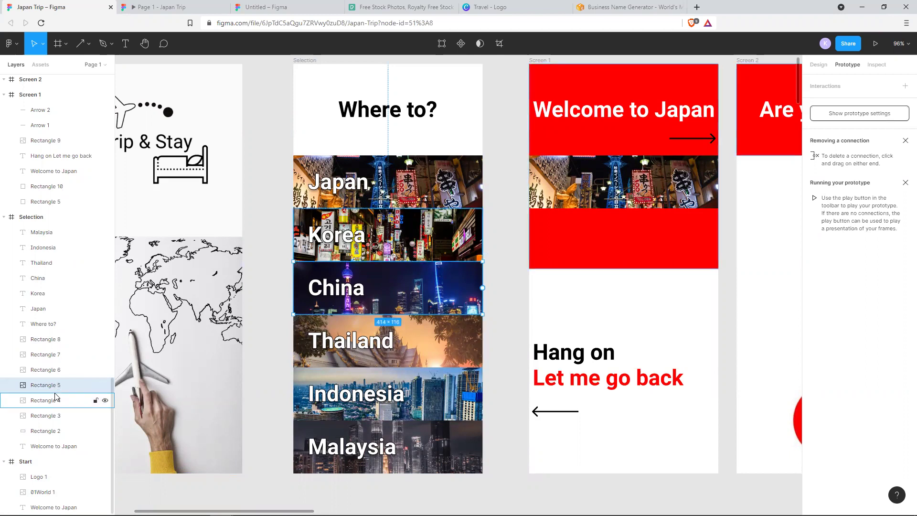
Delete the image banner behind the Japan label in the Selection frame
{"action": "left_click", "coordinate": [433, 183]}
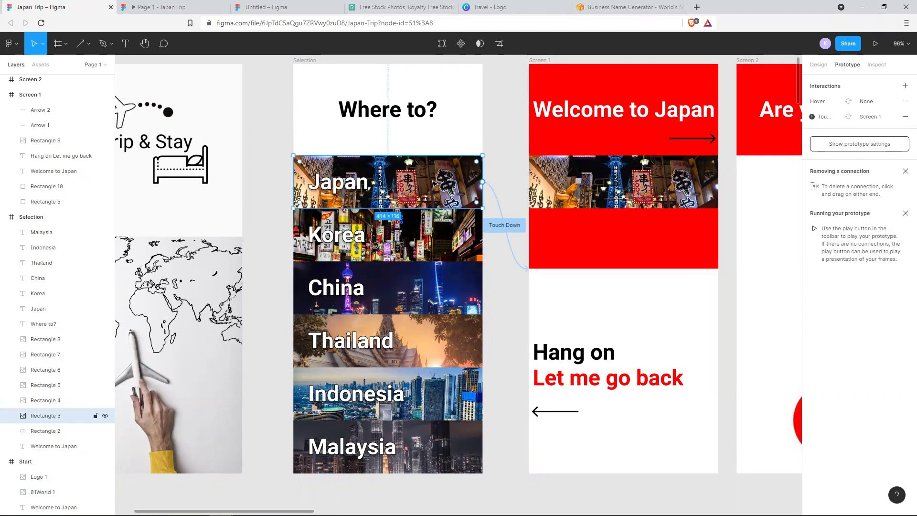
{"action": "key", "text": "Delete"}
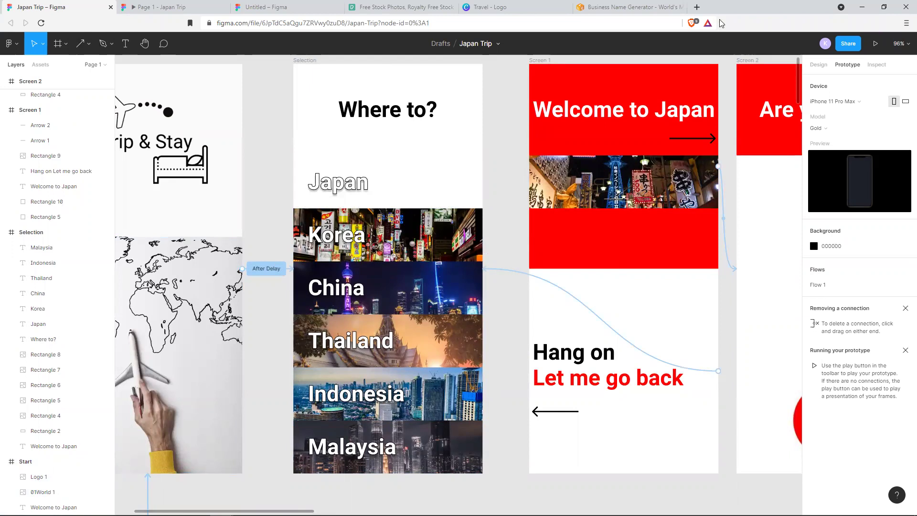
Try placing the 01Japan.jpeg image directly on the Selection frame, and delete the placed image again
{"action": "left_click", "coordinate": [92, 51]}
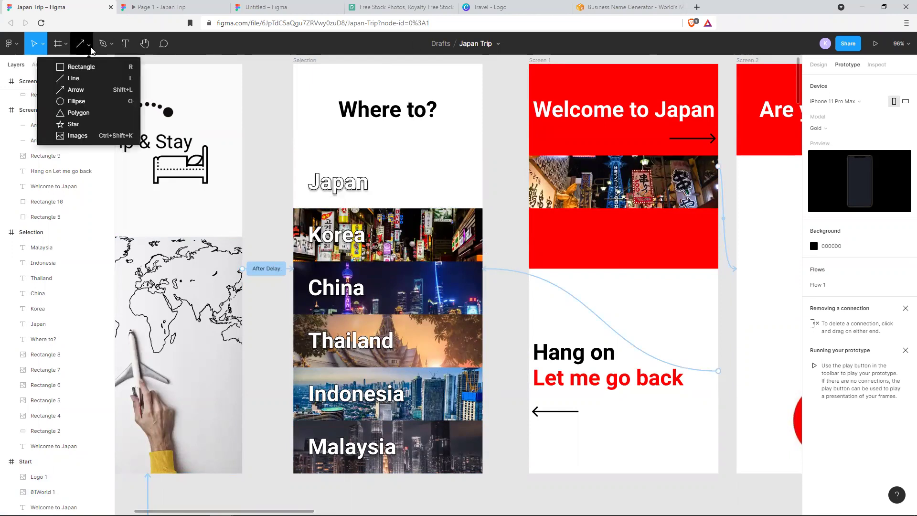
{"action": "left_click", "coordinate": [242, 51]}
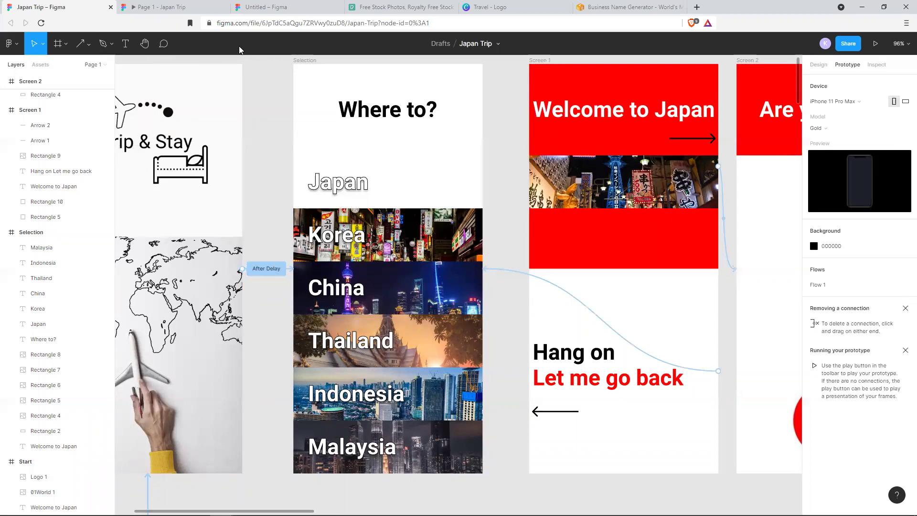
{"action": "left_click", "coordinate": [88, 45]}
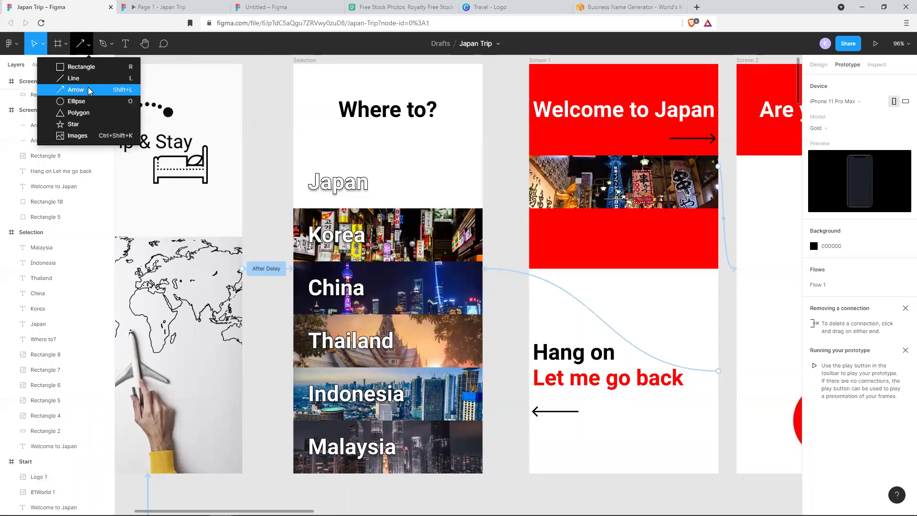
{"action": "left_click", "coordinate": [78, 137]}
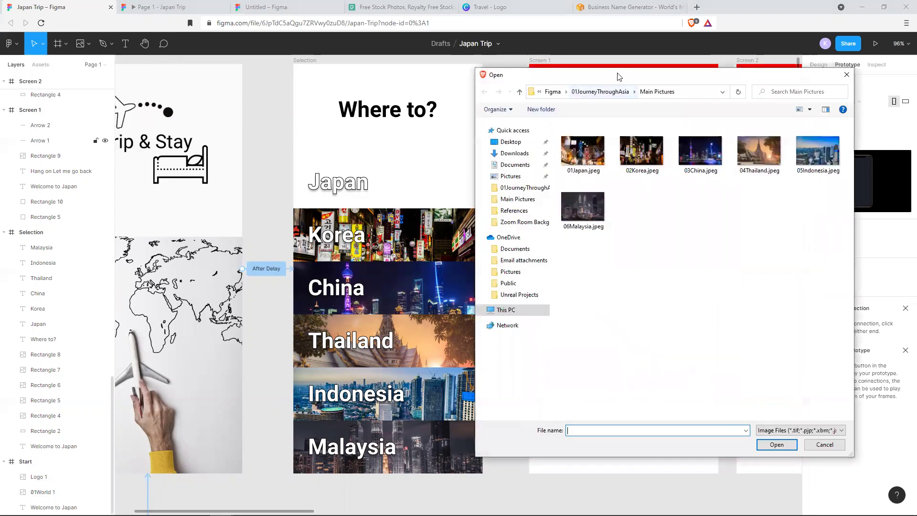
{"action": "left_click_drag", "start_coordinate": [485, 71], "coordinate": [353, 58]}
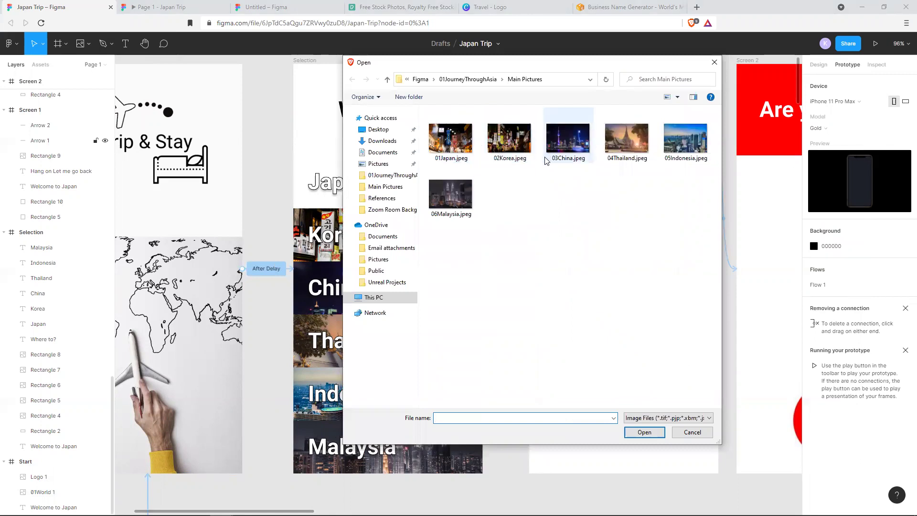
{"action": "left_click", "coordinate": [461, 142]}
{"action": "left_click", "coordinate": [657, 432]}
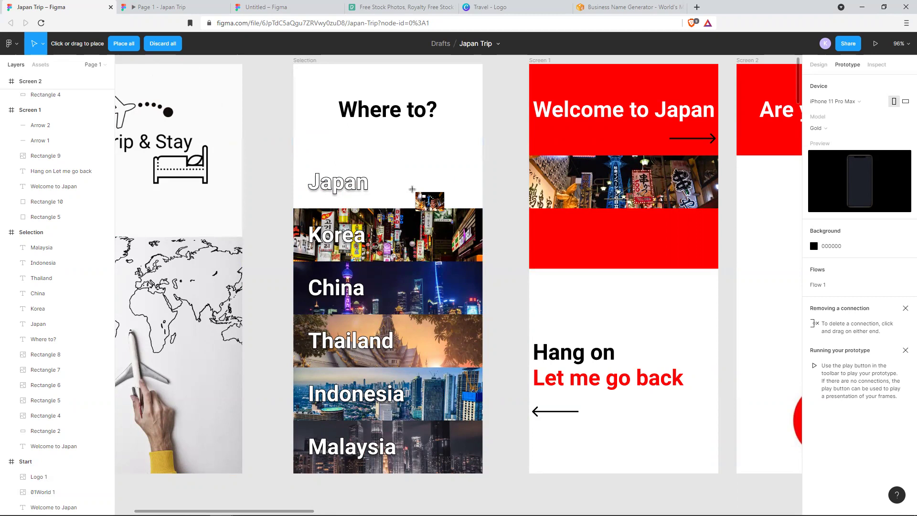
{"action": "left_click", "coordinate": [417, 193]}
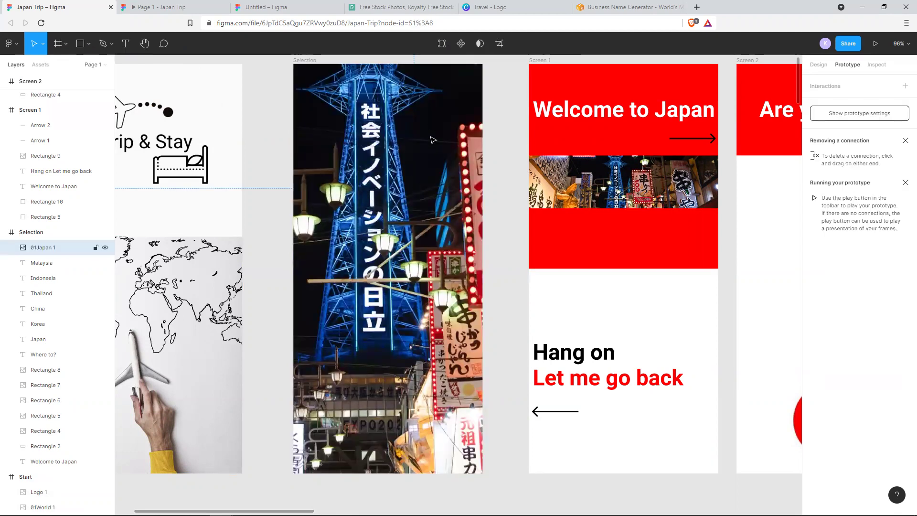
{"action": "key", "text": "Delete"}
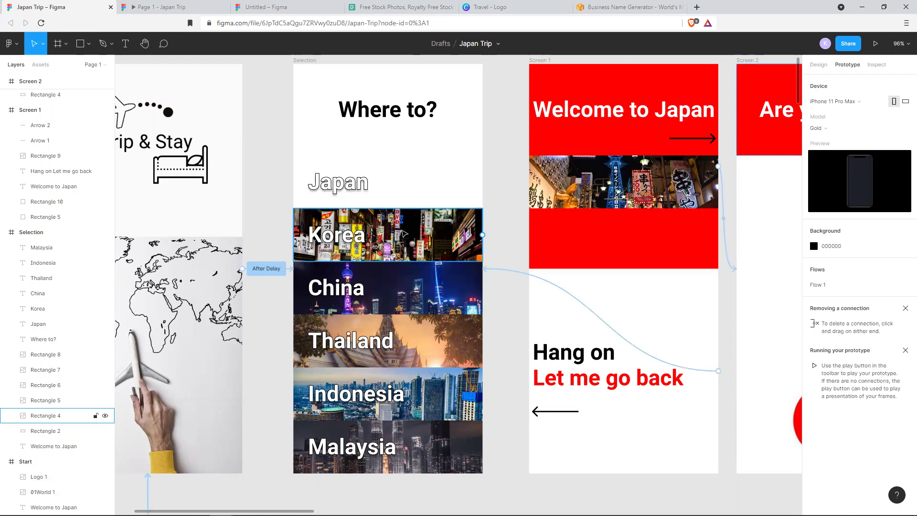
Duplicate the Korea banner in the Selection frame and move the copy up behind the Japan label
{"action": "left_click", "coordinate": [403, 234]}
{"action": "key", "text": "ctrl+d"}
{"action": "left_click_drag", "start_coordinate": [416, 232], "coordinate": [424, 181]}
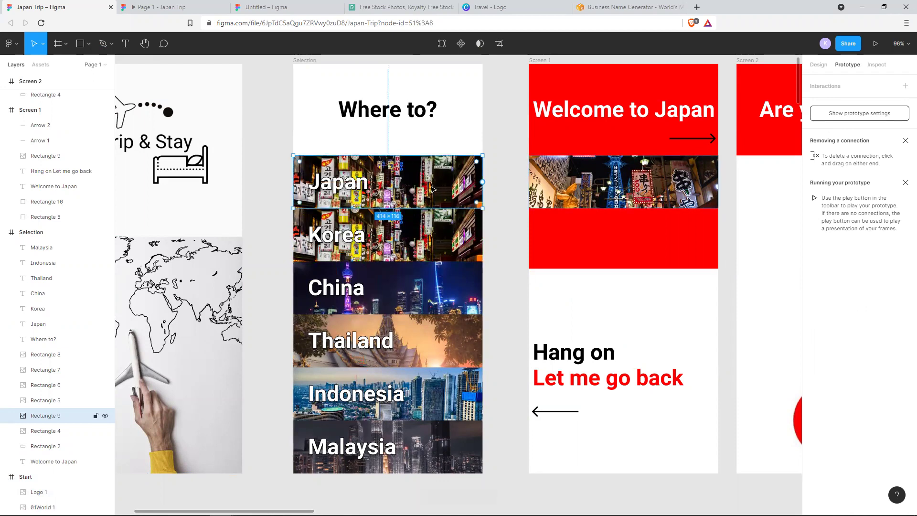
Replace the picture in the duplicated banner behind the Japan label with the 01Japan.jpeg image
{"action": "left_click", "coordinate": [89, 44]}
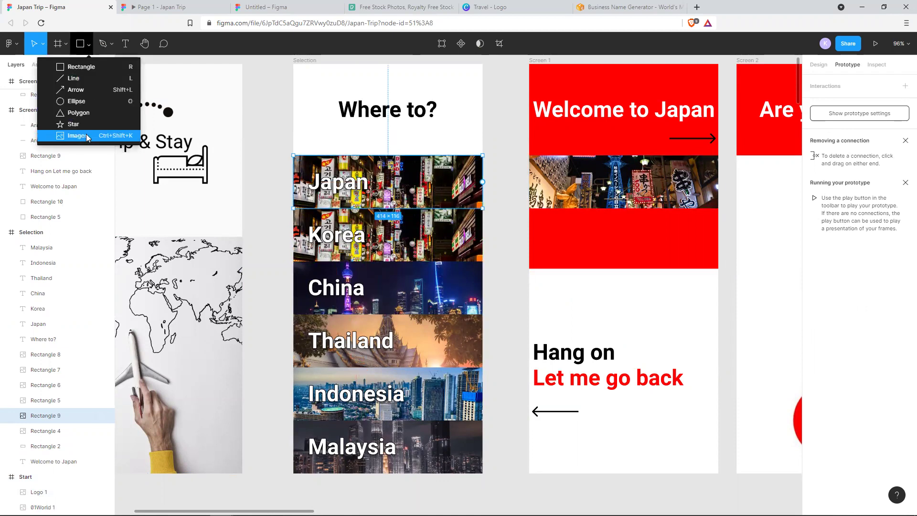
{"action": "left_click", "coordinate": [88, 135]}
{"action": "left_click", "coordinate": [451, 139]}
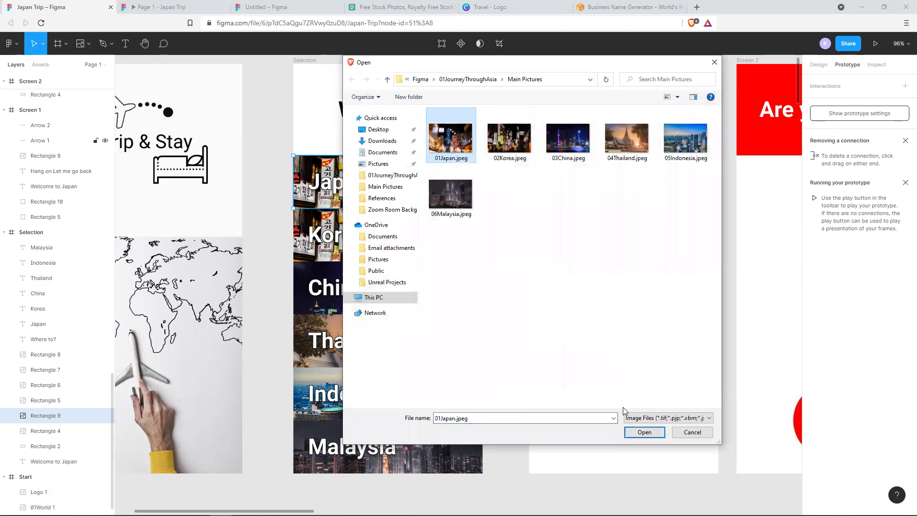
{"action": "left_click", "coordinate": [643, 432]}
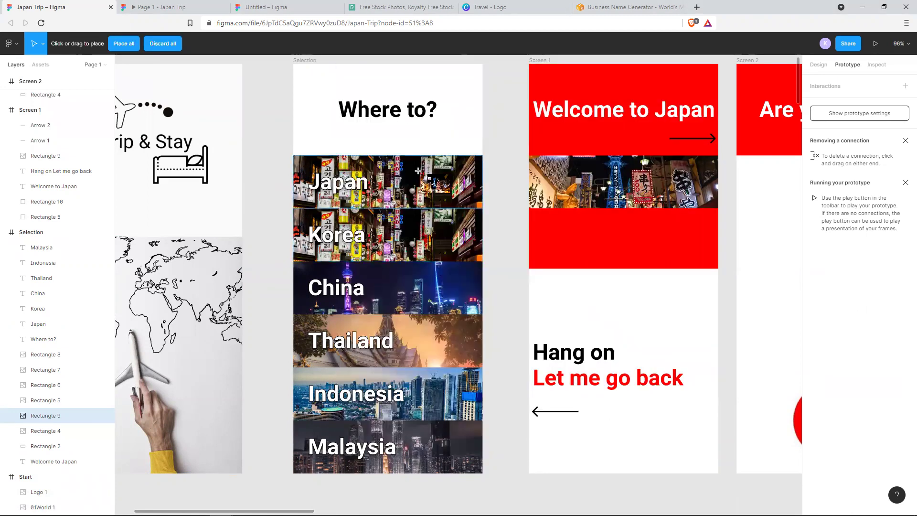
{"action": "left_click", "coordinate": [418, 171]}
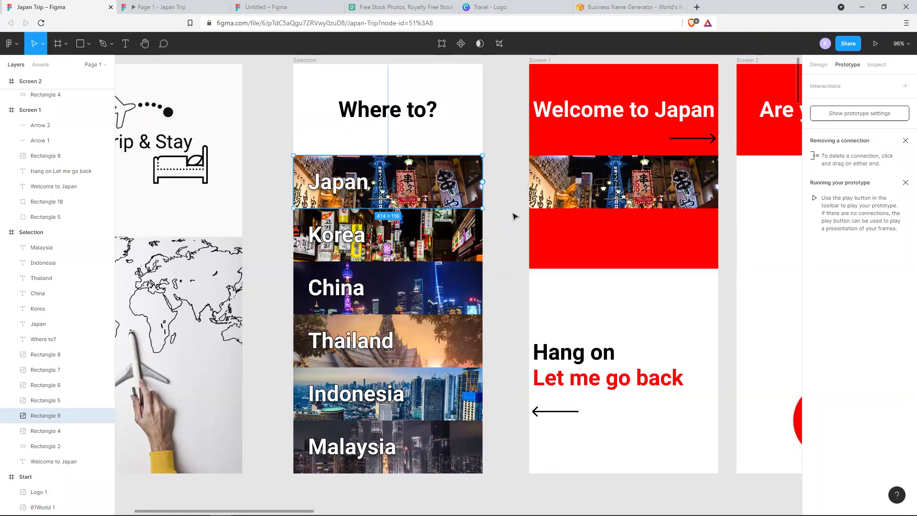
{"action": "left_click", "coordinate": [514, 223]}
Inspect the design properties of the Logo 1 and 01World 1 images in the Start frame
{"action": "scroll", "coordinate": [478, 221], "scroll_direction": "left", "scroll_amount": 5}
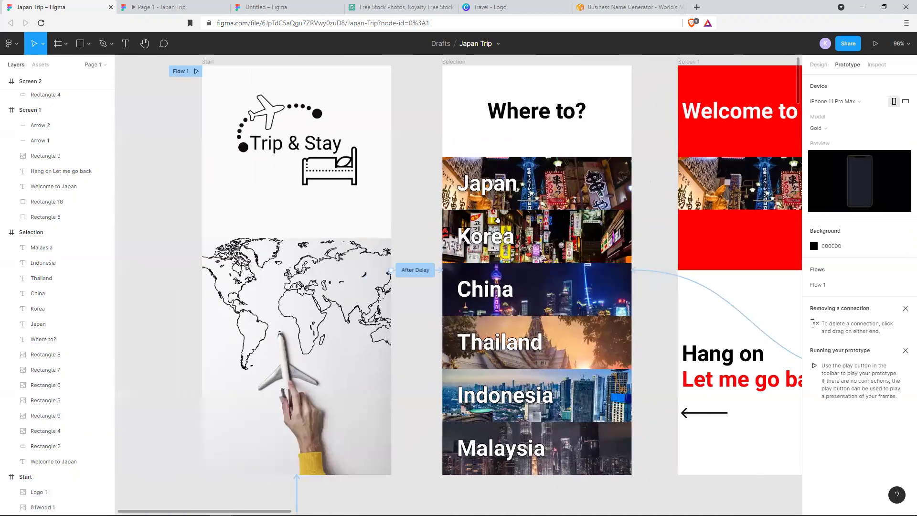
{"action": "scroll", "coordinate": [478, 221], "scroll_direction": "right", "scroll_amount": 2}
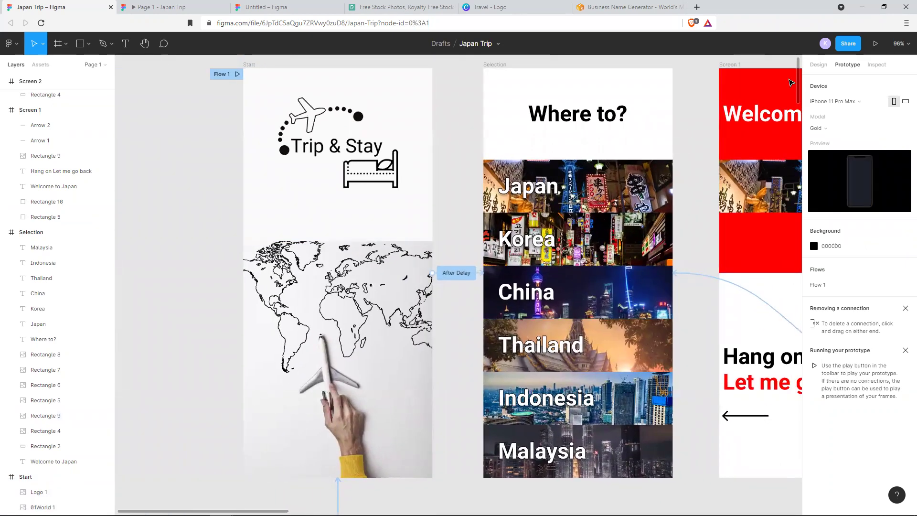
{"action": "left_click", "coordinate": [819, 65]}
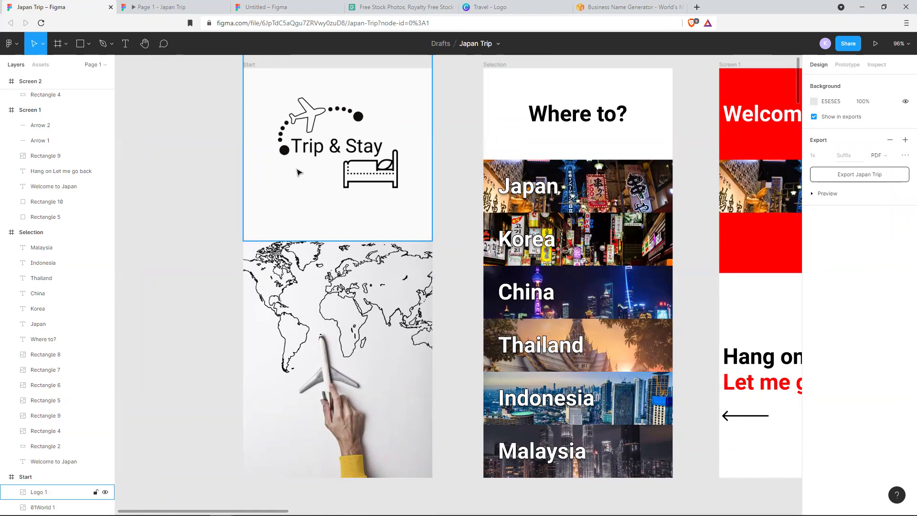
{"action": "left_click", "coordinate": [325, 145]}
{"action": "scroll", "coordinate": [48, 329], "scroll_direction": "down", "scroll_amount": 1}
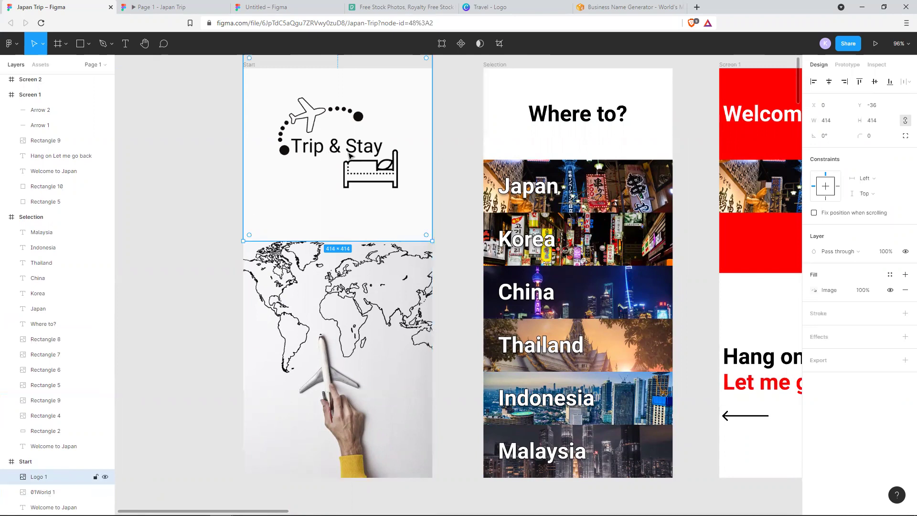
{"action": "left_click", "coordinate": [53, 496]}
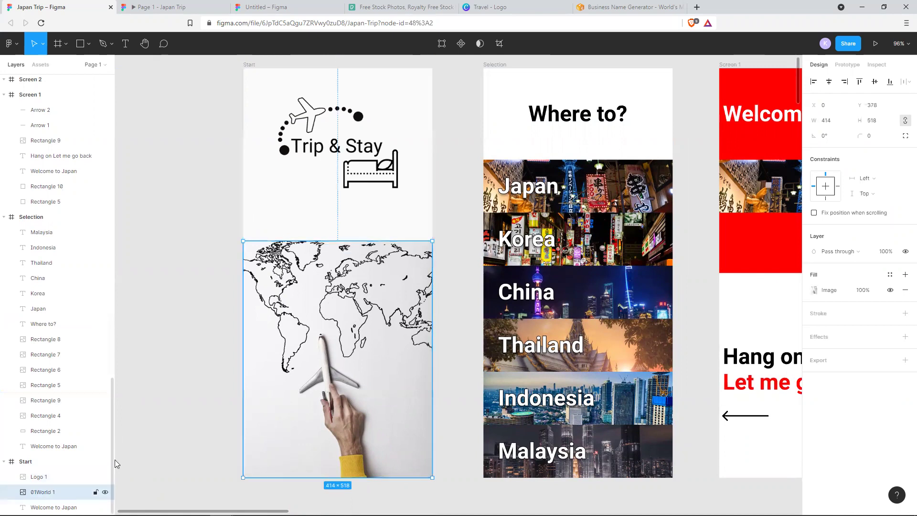
{"action": "left_click_drag", "start_coordinate": [455, 269], "coordinate": [410, 307]}
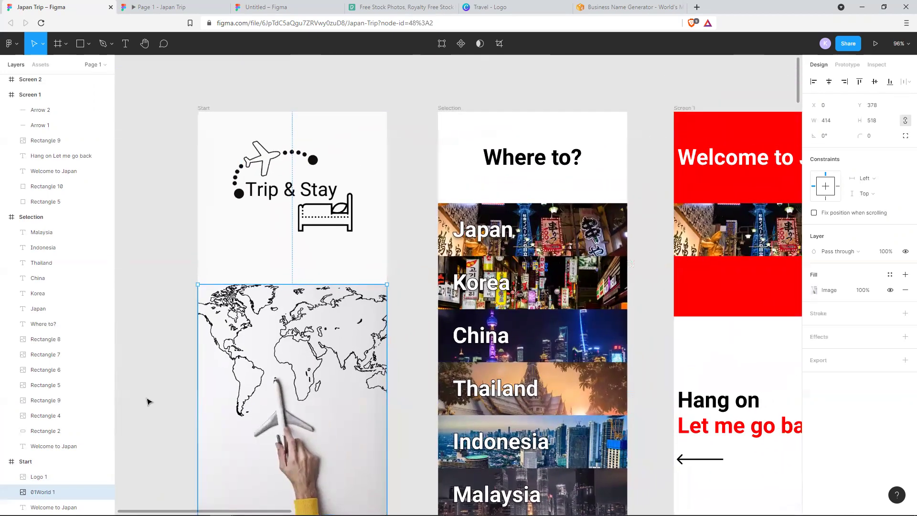
Review the details of the Start frame's after-delay prototype interaction that leads to the Selection frame
{"action": "left_click", "coordinate": [36, 467]}
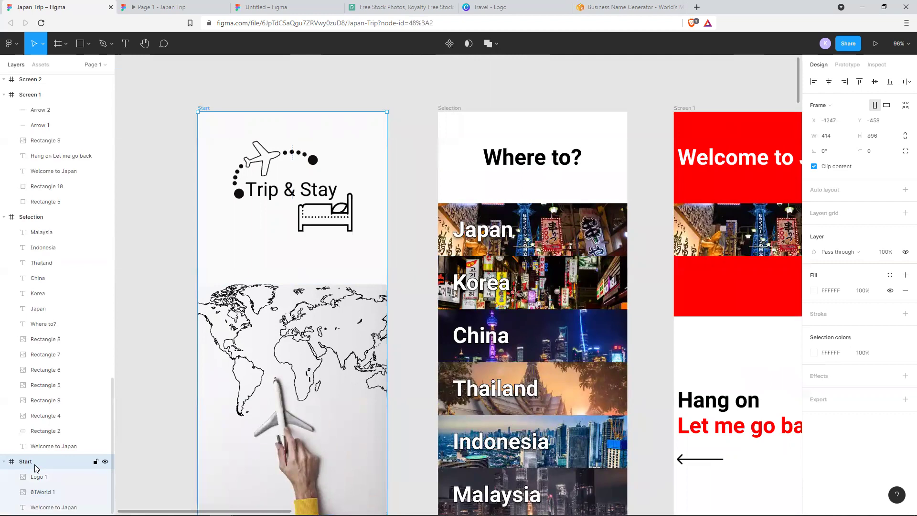
{"action": "left_click", "coordinate": [853, 65]}
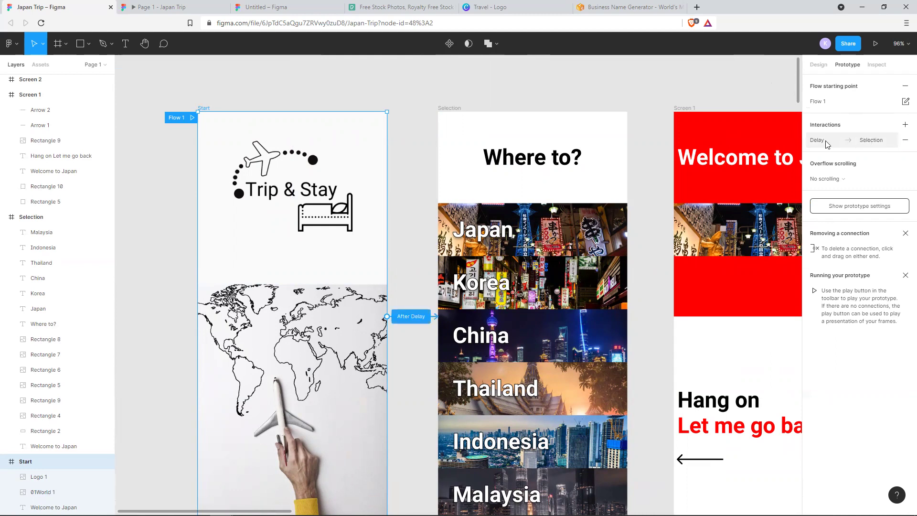
{"action": "left_click", "coordinate": [868, 141]}
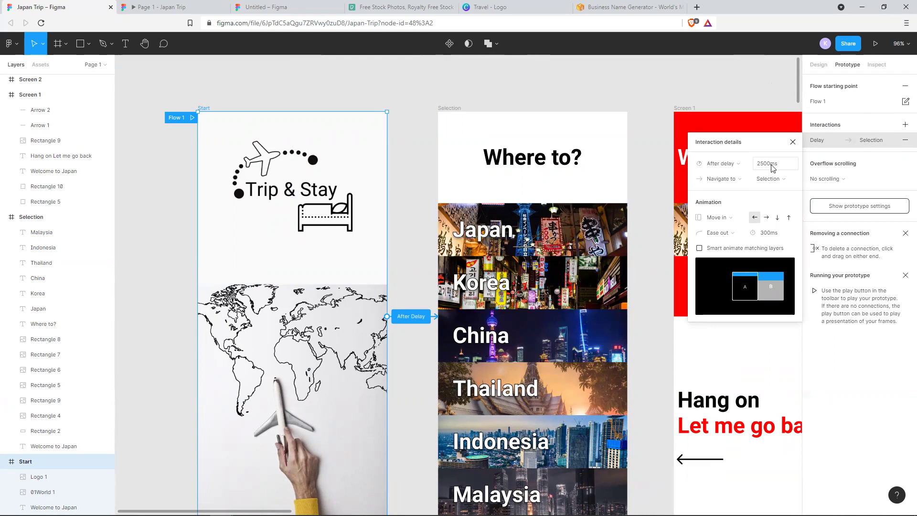
{"action": "left_click", "coordinate": [469, 84]}
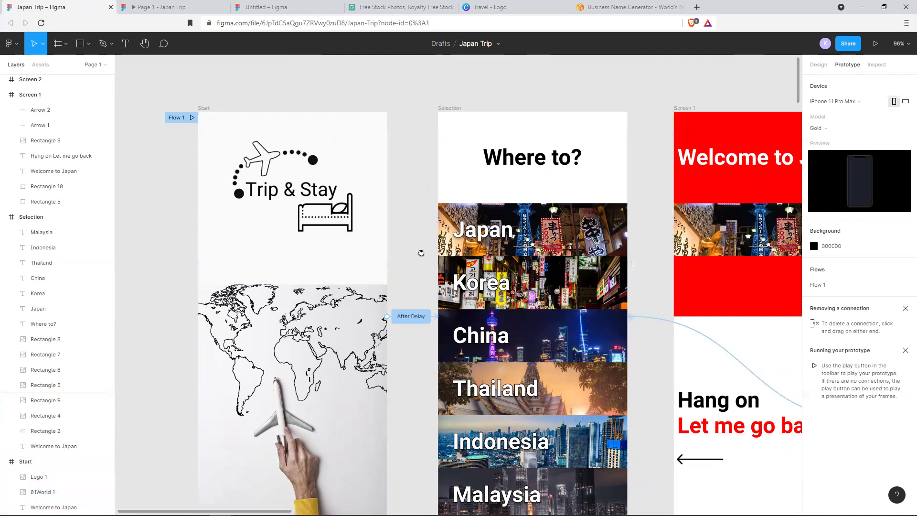
Compare the prototype settings of the whole Start frame with those of its Logo 1 image
{"action": "scroll", "coordinate": [419, 253], "scroll_direction": "down", "scroll_amount": 3}
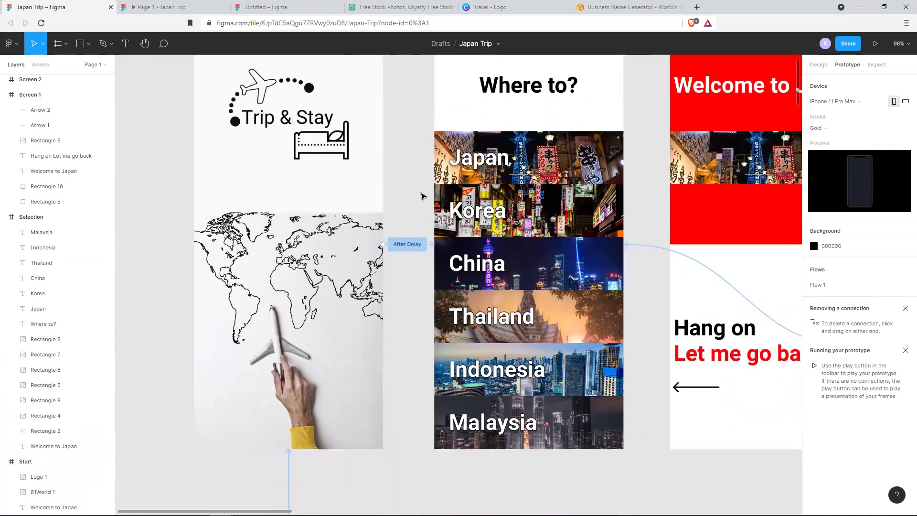
{"action": "left_click", "coordinate": [39, 463]}
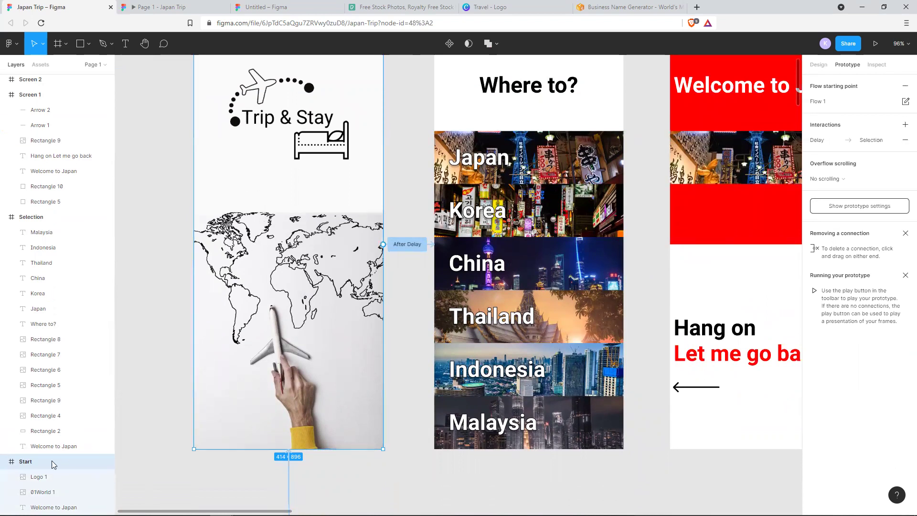
{"action": "left_click", "coordinate": [43, 477]}
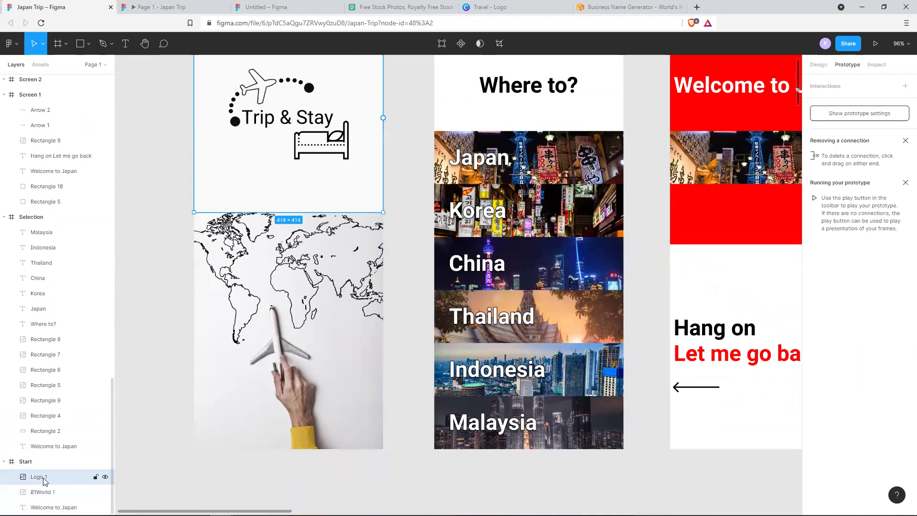
{"action": "left_click", "coordinate": [44, 463]}
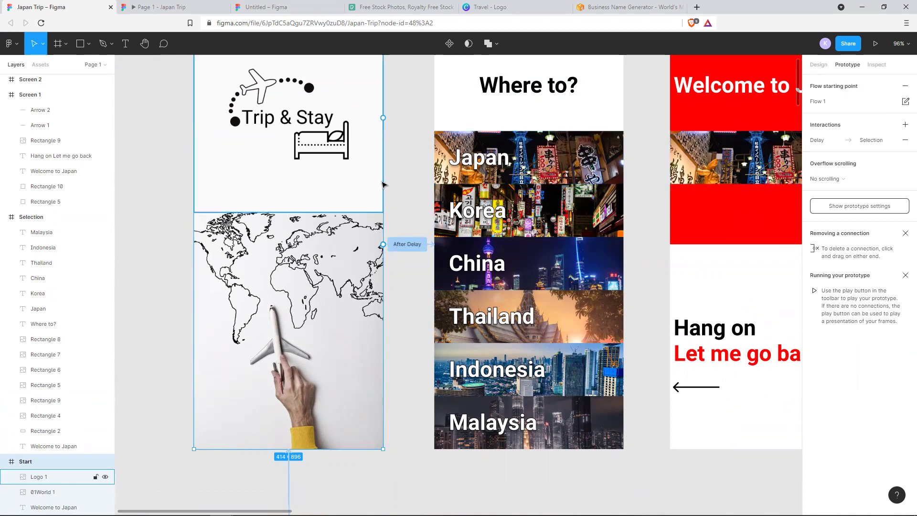
Connect the Start frame to the Selection frame with an additional On tap navigation interaction
{"action": "left_click_drag", "start_coordinate": [403, 178], "coordinate": [418, 206]}
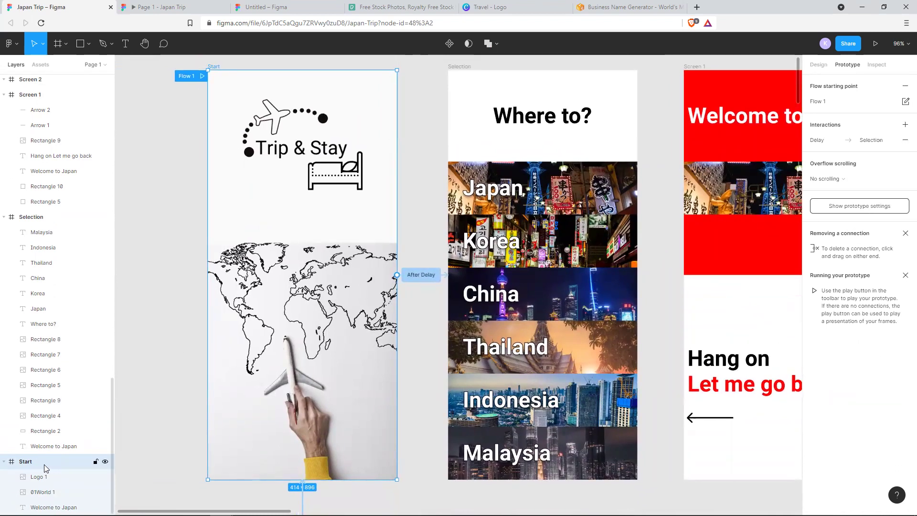
{"action": "left_click_drag", "start_coordinate": [399, 280], "coordinate": [450, 253]}
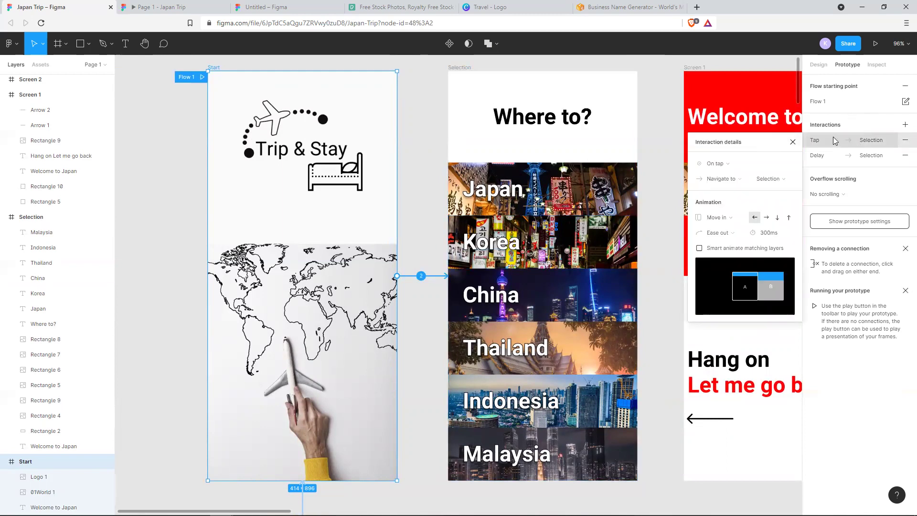
{"action": "left_click", "coordinate": [793, 144]}
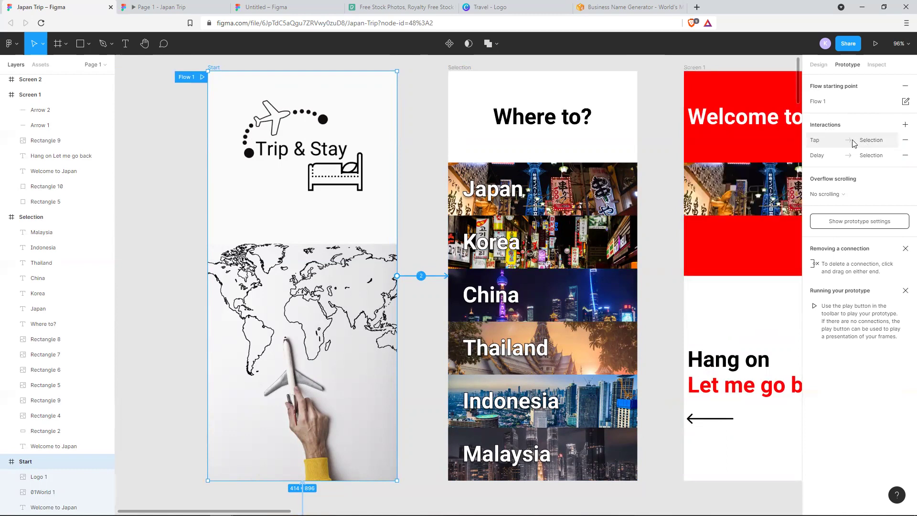
Look through the destination screens available for the Start frame's tap interaction, keeping Selection as the target
{"action": "left_click", "coordinate": [873, 143]}
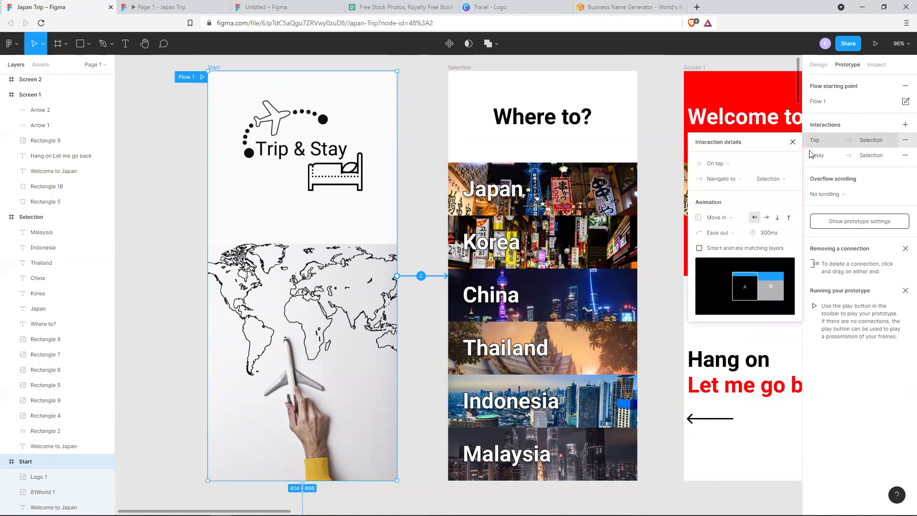
{"action": "left_click", "coordinate": [767, 179]}
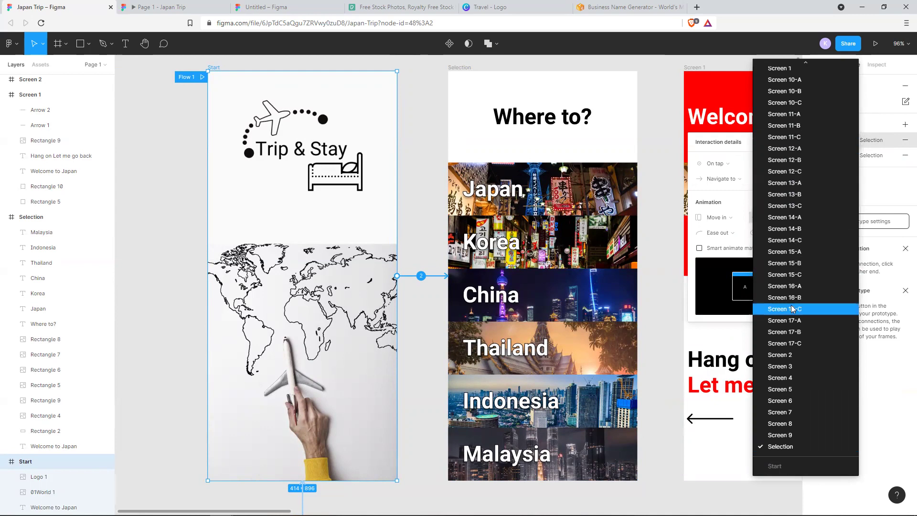
{"action": "left_click", "coordinate": [666, 126]}
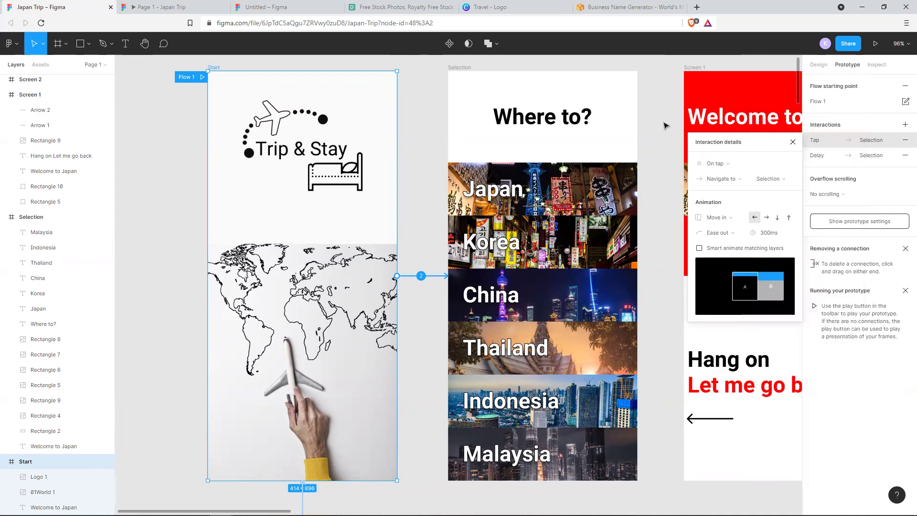
Delete the Start frame's tap interaction to Selection and replace the old prototype preview with a fresh run, closing it again
{"action": "scroll", "coordinate": [549, 153], "scroll_direction": "up", "scroll_amount": 2}
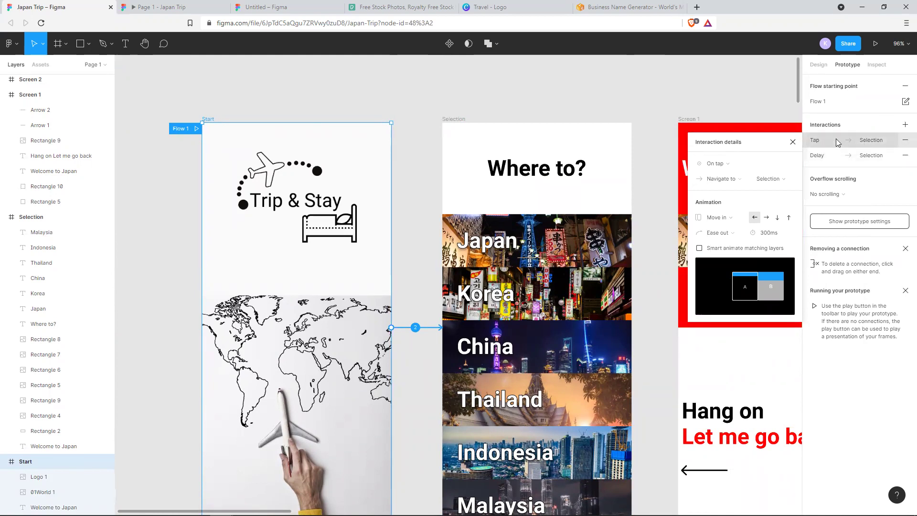
{"action": "left_click", "coordinate": [905, 142]}
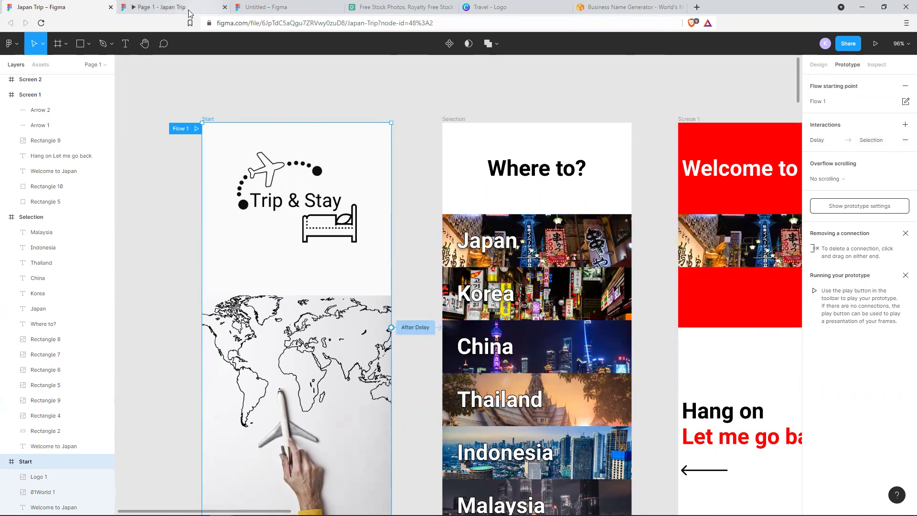
{"action": "left_click", "coordinate": [225, 8]}
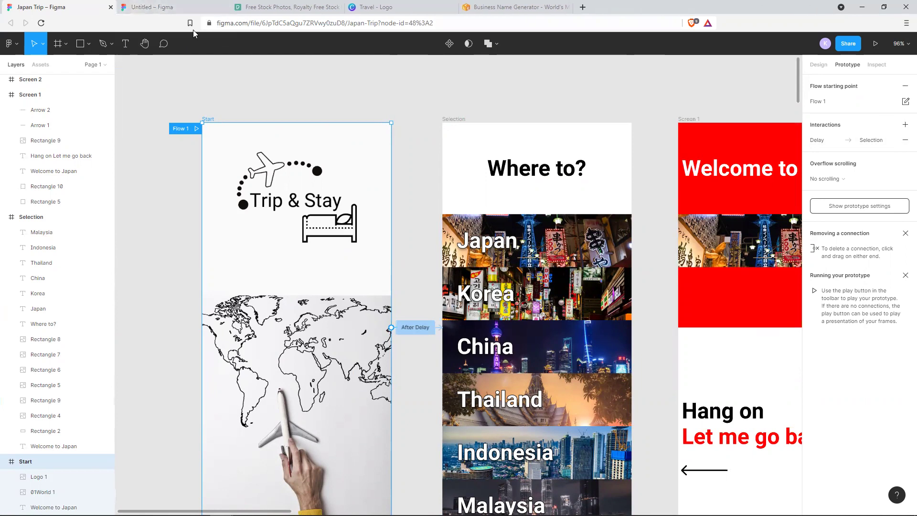
{"action": "left_click", "coordinate": [876, 44]}
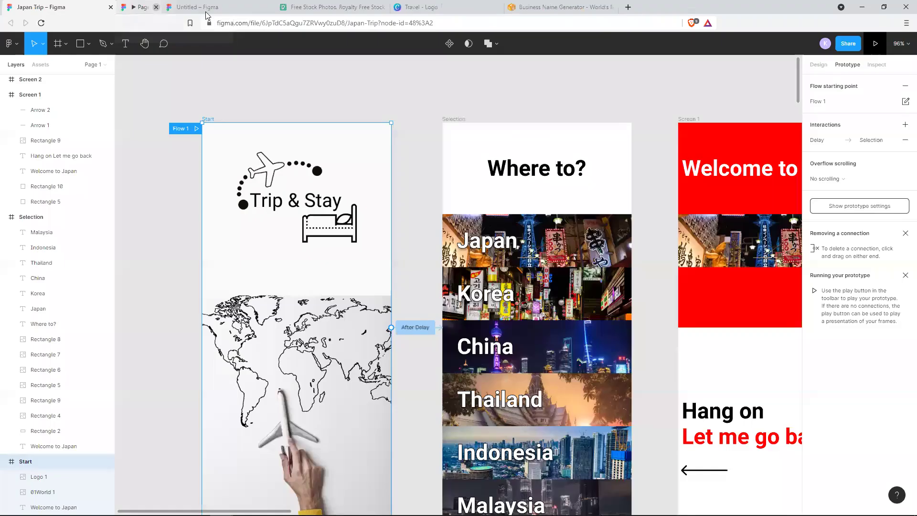
{"action": "left_click", "coordinate": [225, 8]}
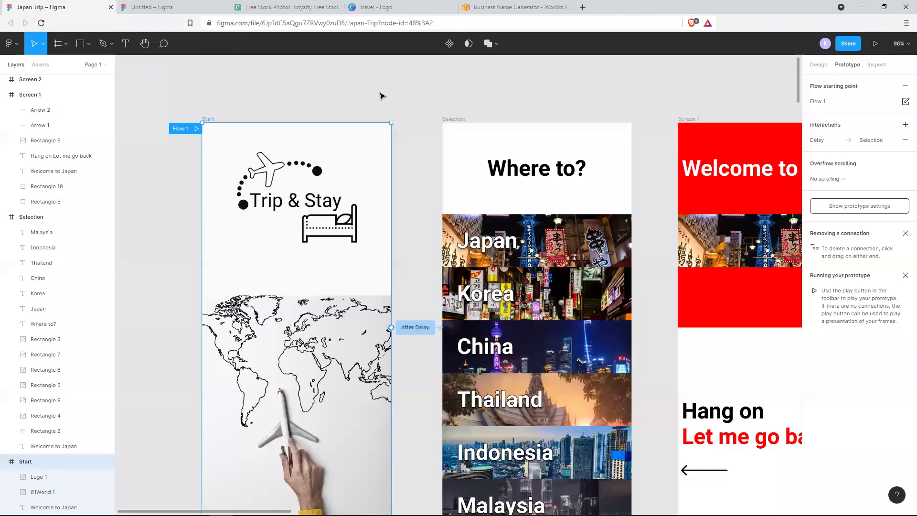
Change the trigger of the Start frame's interaction to Selection from After delay to Touch down
{"action": "scroll", "coordinate": [406, 243], "scroll_direction": "down", "scroll_amount": 3}
{"action": "left_click", "coordinate": [403, 246]}
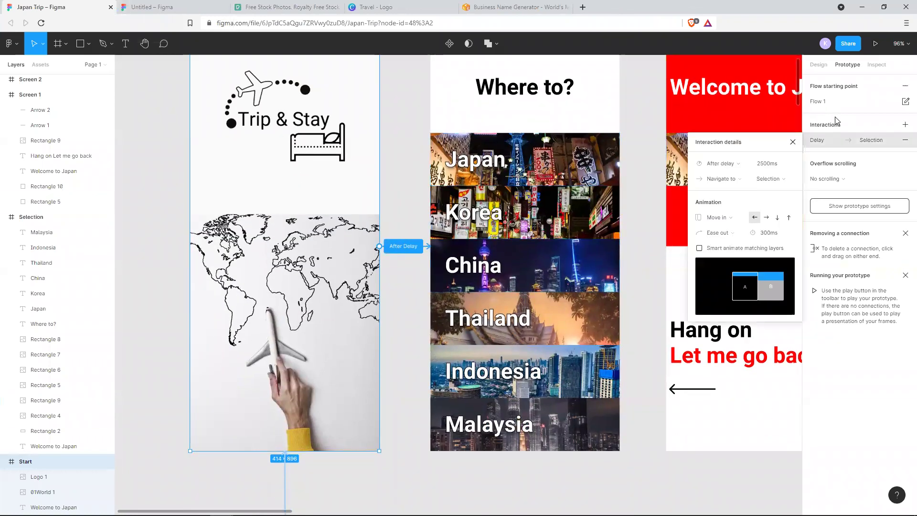
{"action": "left_click", "coordinate": [878, 145]}
{"action": "left_click", "coordinate": [874, 144]}
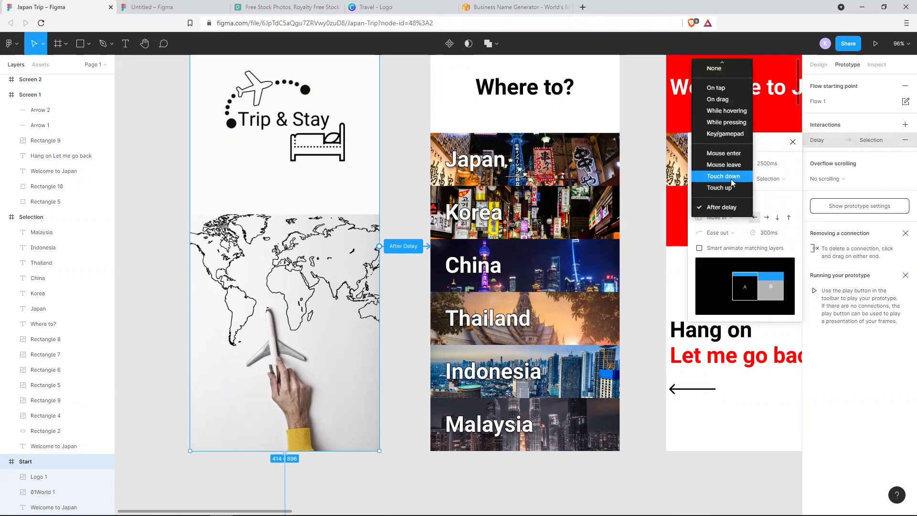
{"action": "left_click", "coordinate": [731, 179]}
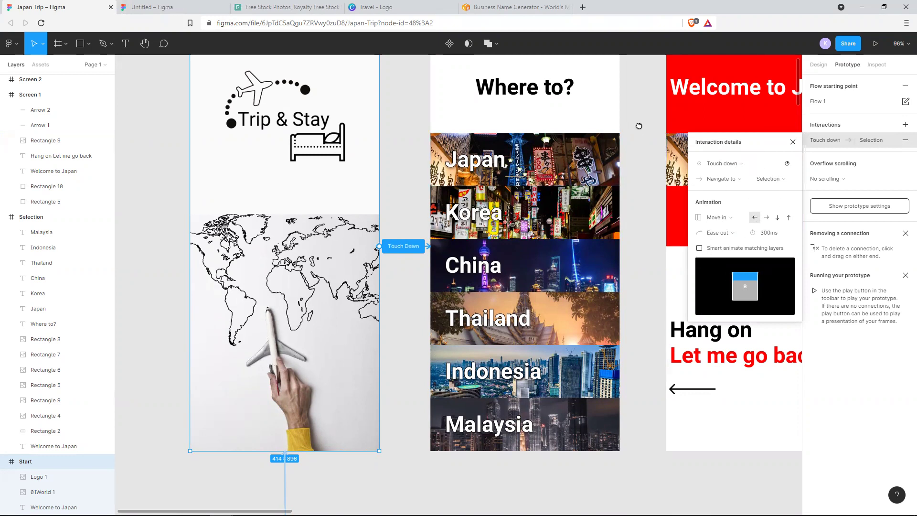
{"action": "left_click_drag", "start_coordinate": [639, 126], "coordinate": [645, 182]}
{"action": "key", "text": "Escape"}
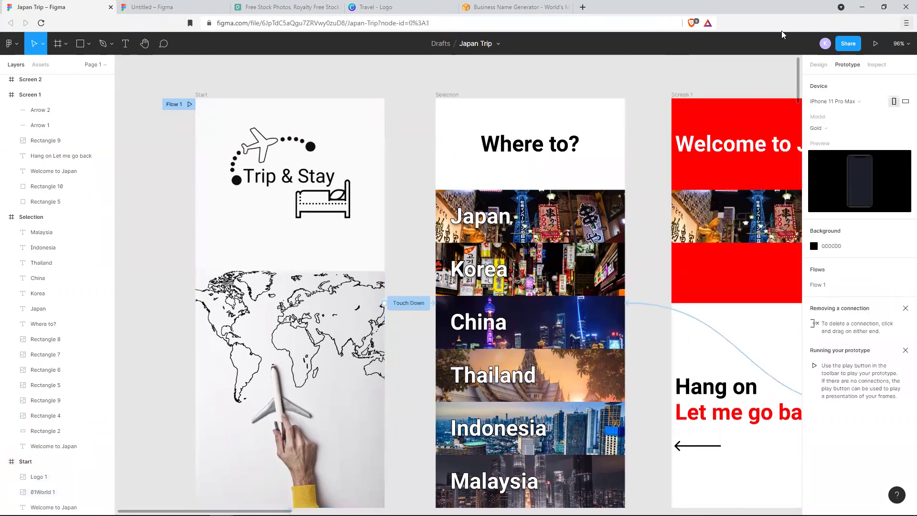
Run the prototype preview from the Start frame to test its touch-down navigation to Selection, and close the preview
{"action": "left_click", "coordinate": [347, 160]}
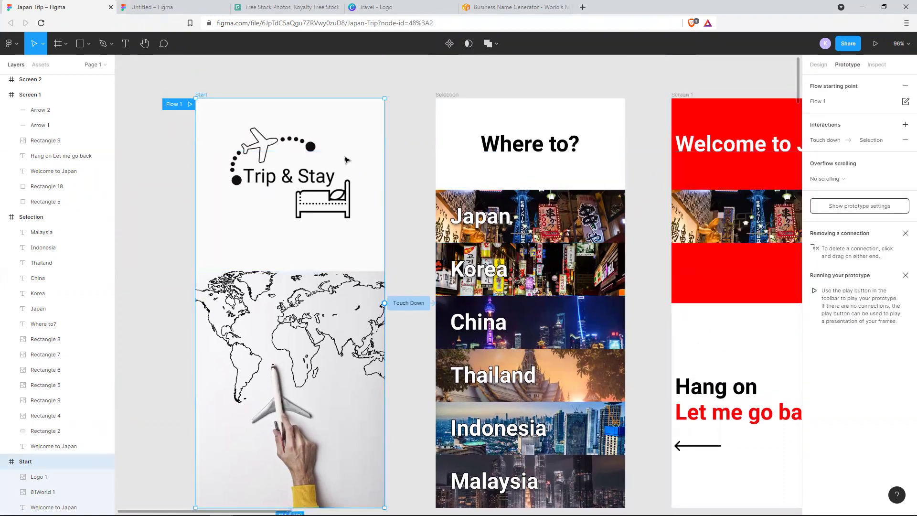
{"action": "left_click", "coordinate": [31, 217]}
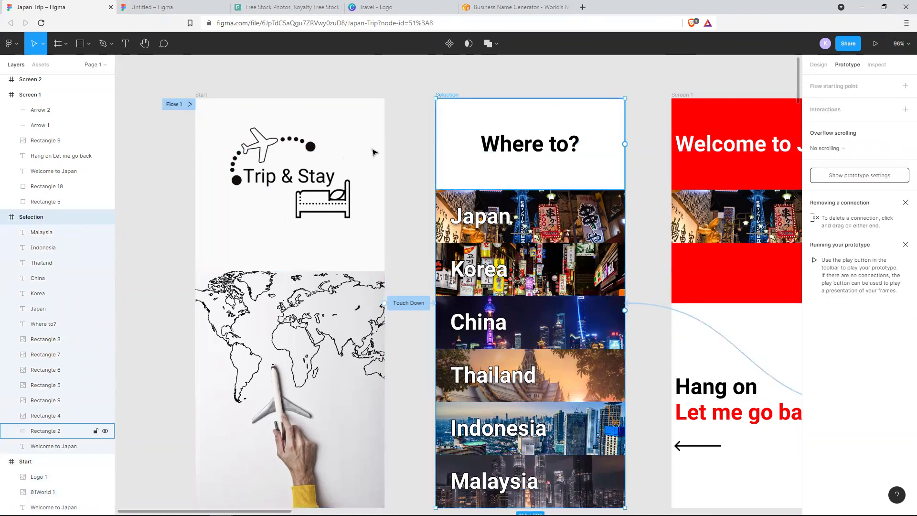
{"action": "left_click", "coordinate": [40, 463]}
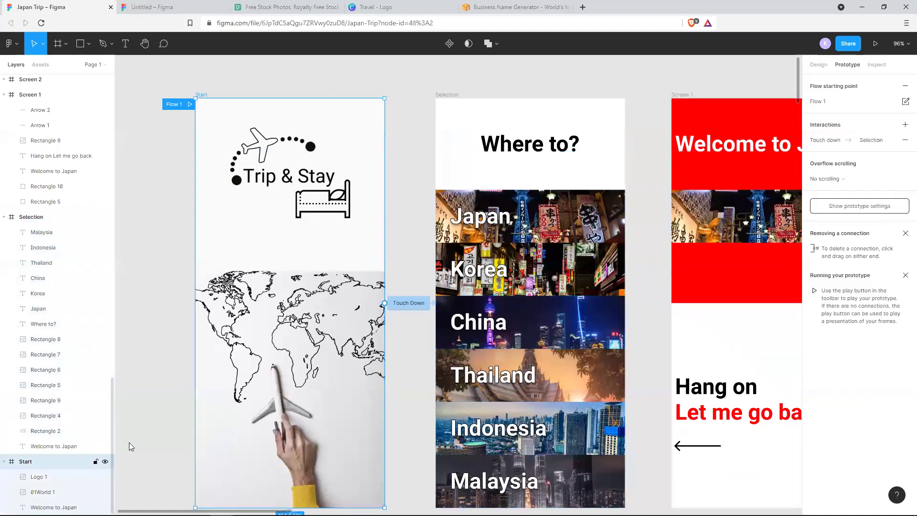
{"action": "left_click", "coordinate": [877, 44]}
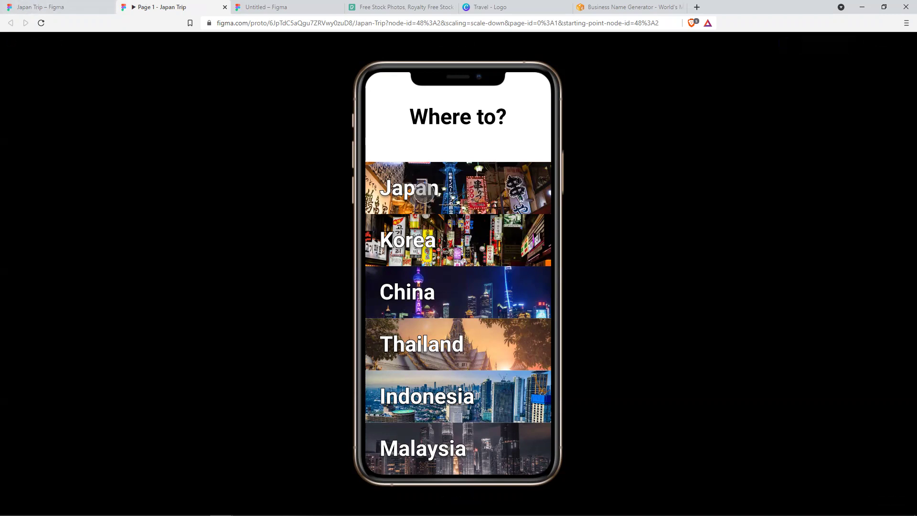
{"action": "left_click", "coordinate": [225, 8]}
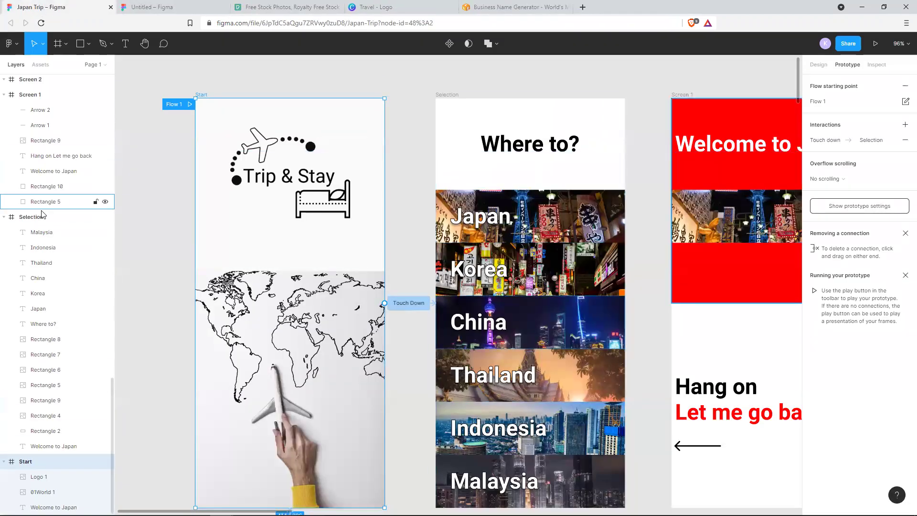
Compare the prototype settings of the whole Selection frame with those of its Japan banner image
{"action": "left_click", "coordinate": [41, 217]}
{"action": "left_click_drag", "start_coordinate": [615, 237], "coordinate": [437, 225]}
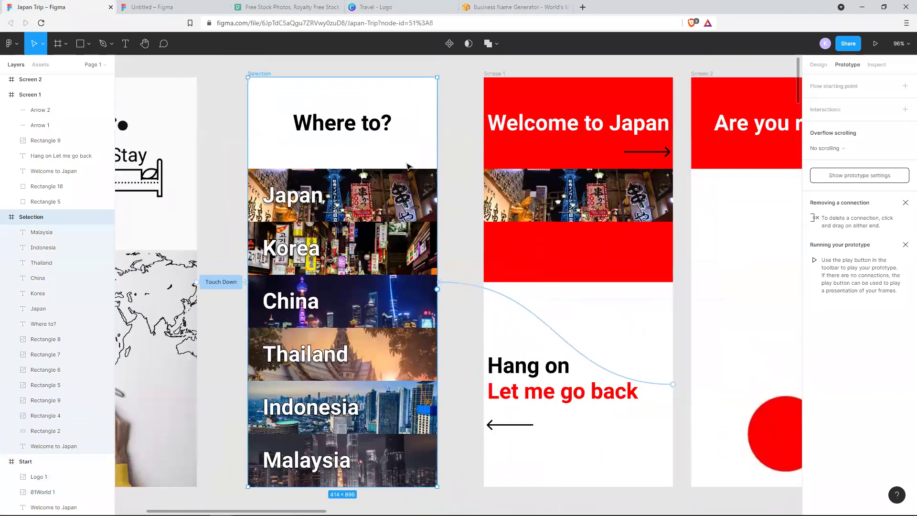
{"action": "left_click", "coordinate": [402, 156]}
{"action": "left_click", "coordinate": [399, 191]}
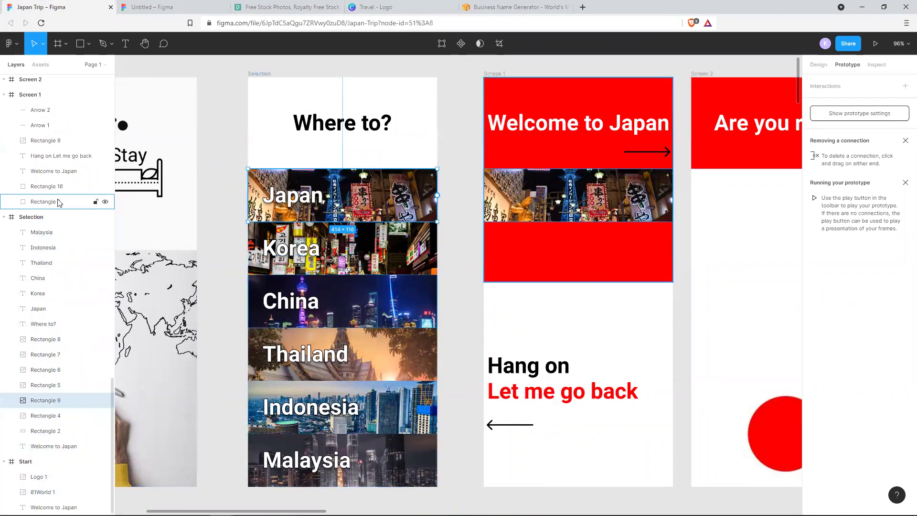
{"action": "left_click", "coordinate": [49, 217]}
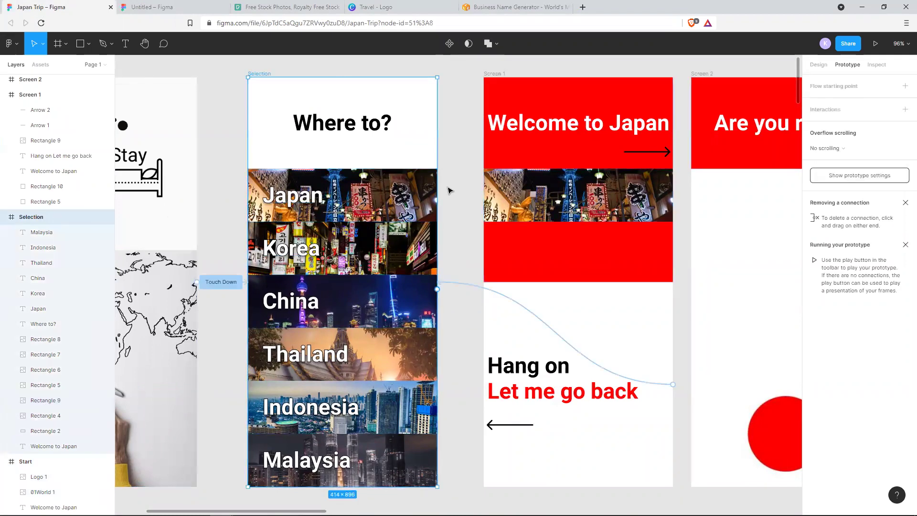
Connect the Japan banner on the Selection frame to Screen 1 with a Touch down navigation interaction
{"action": "left_click", "coordinate": [427, 200]}
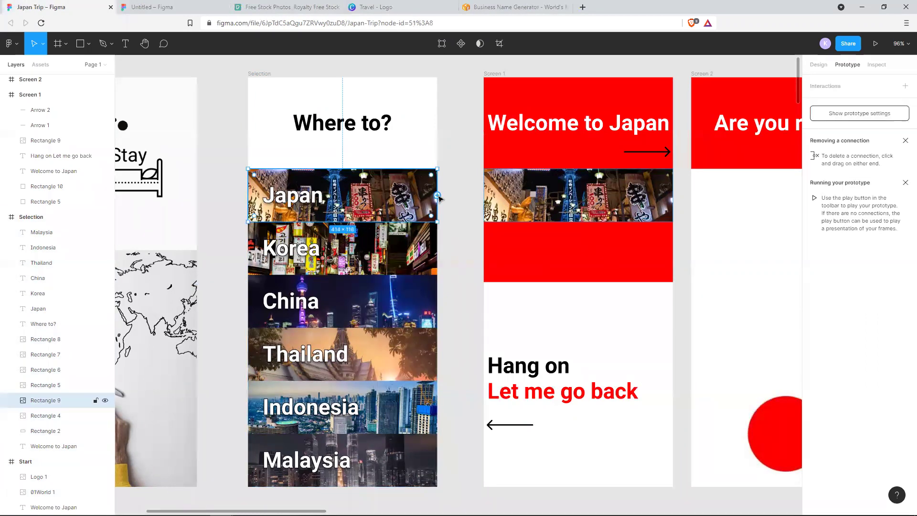
{"action": "left_click_drag", "start_coordinate": [437, 196], "coordinate": [488, 155]}
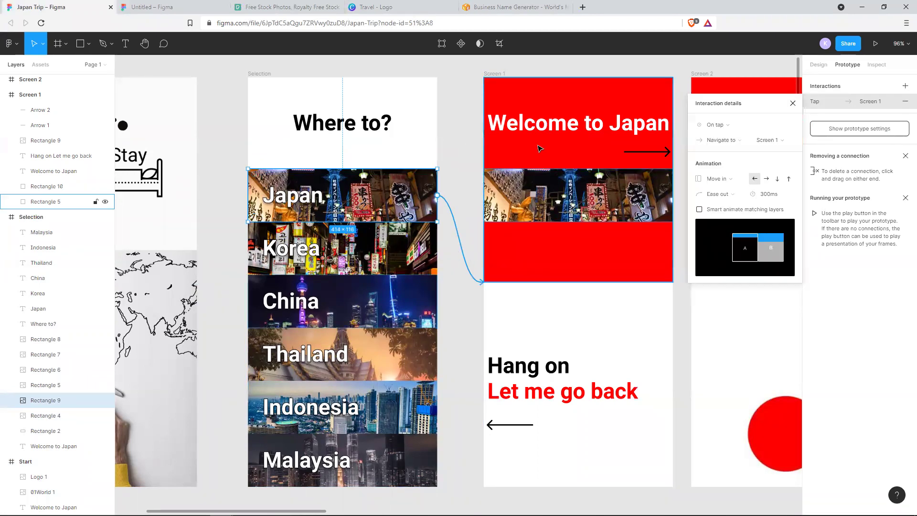
{"action": "left_click", "coordinate": [722, 127]}
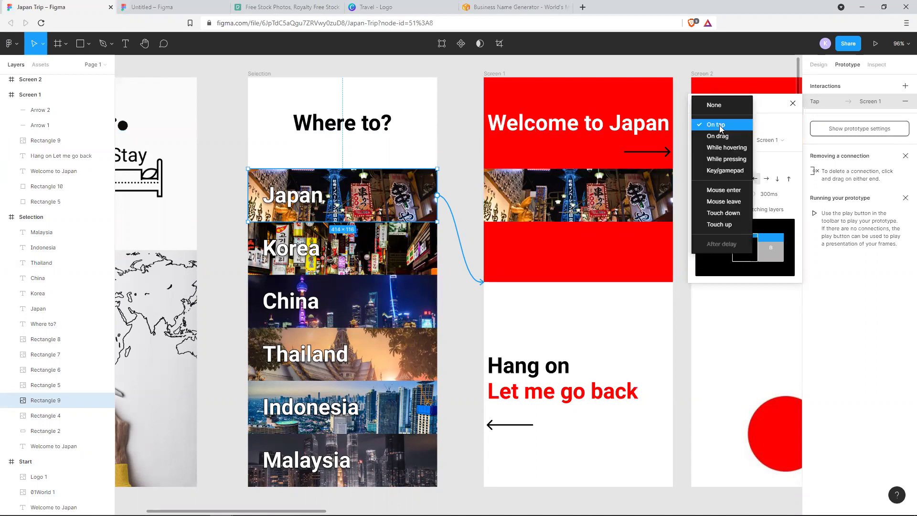
{"action": "left_click", "coordinate": [722, 213]}
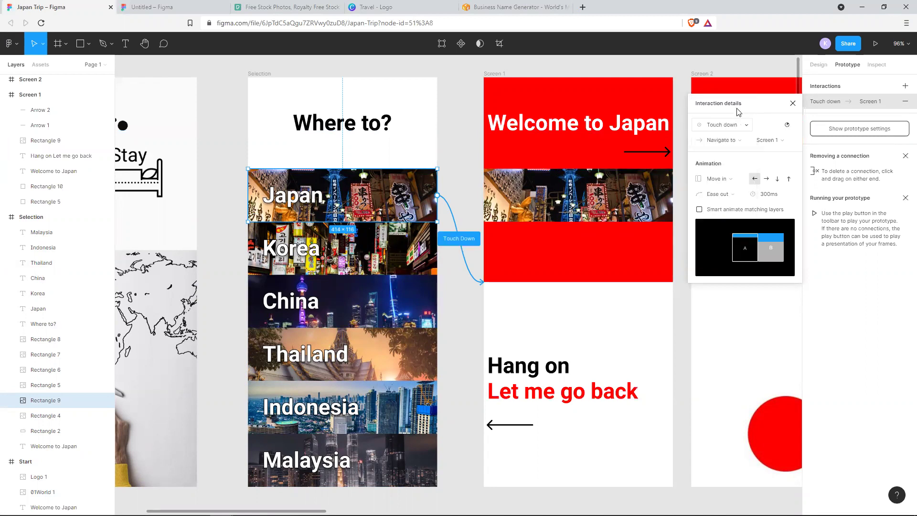
Look through the direction, easing and animation options of the Japan banner's transition, keeping Move in to the left with Ease out
{"action": "left_click", "coordinate": [769, 178]}
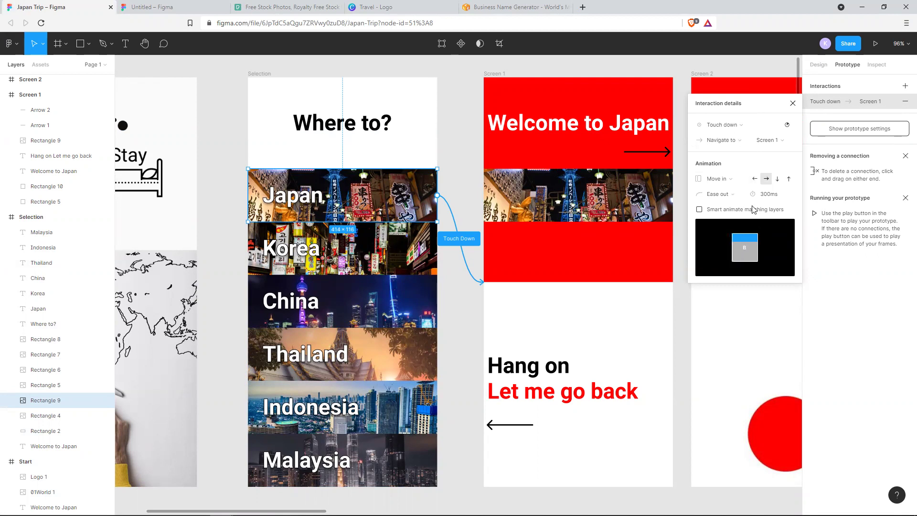
{"action": "left_click", "coordinate": [755, 180]}
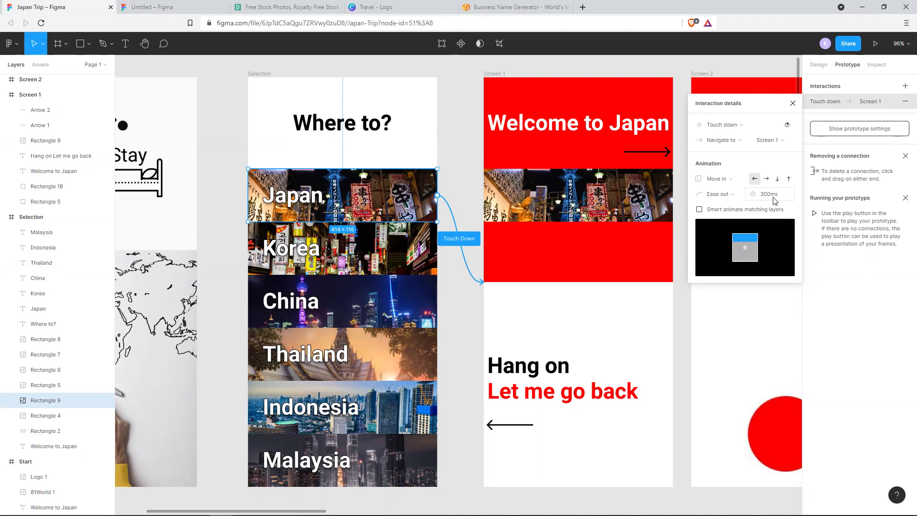
{"action": "left_click", "coordinate": [728, 195]}
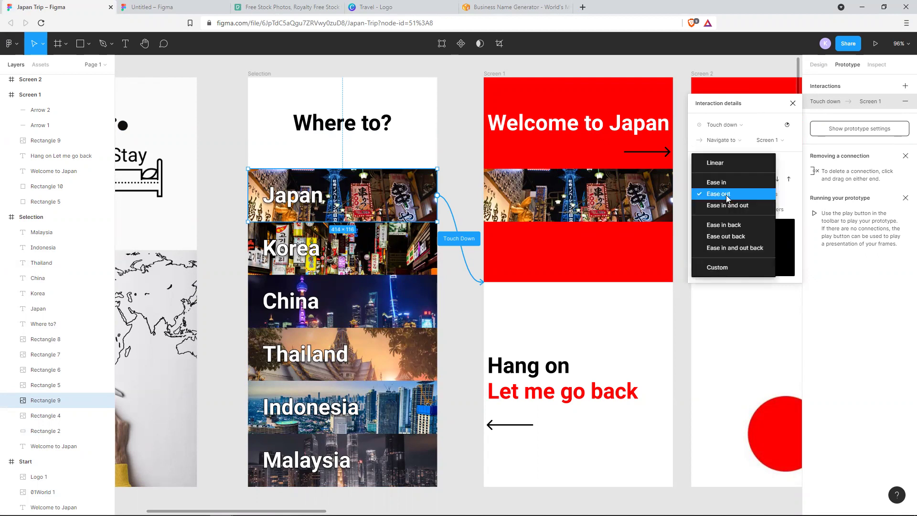
{"action": "left_click", "coordinate": [756, 104]}
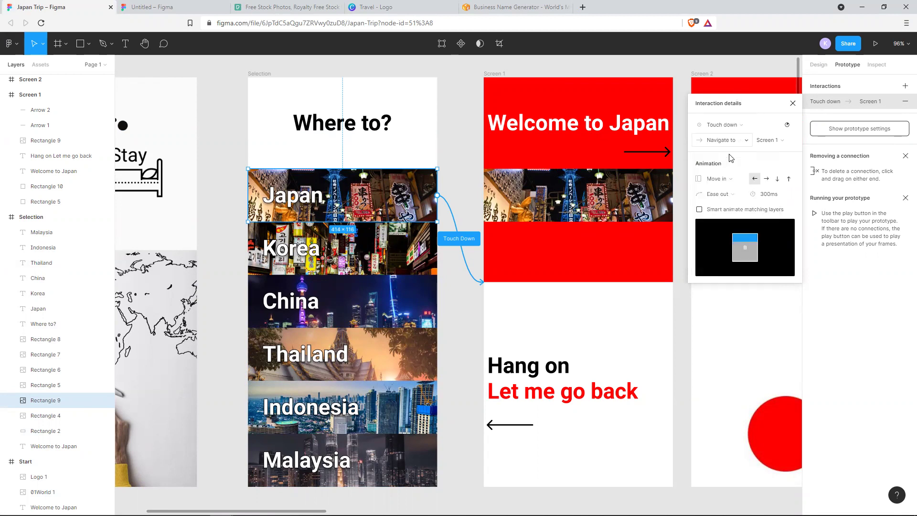
{"action": "left_click", "coordinate": [723, 179]}
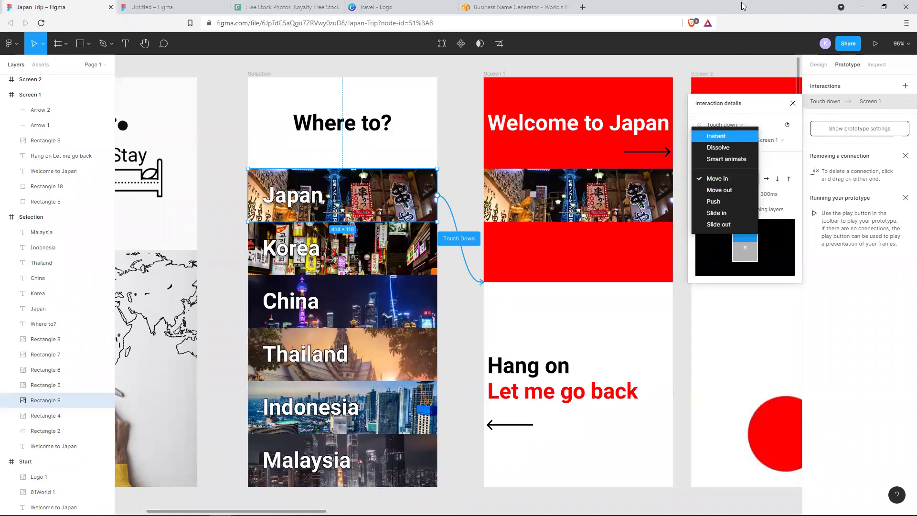
{"action": "left_click", "coordinate": [750, 98]}
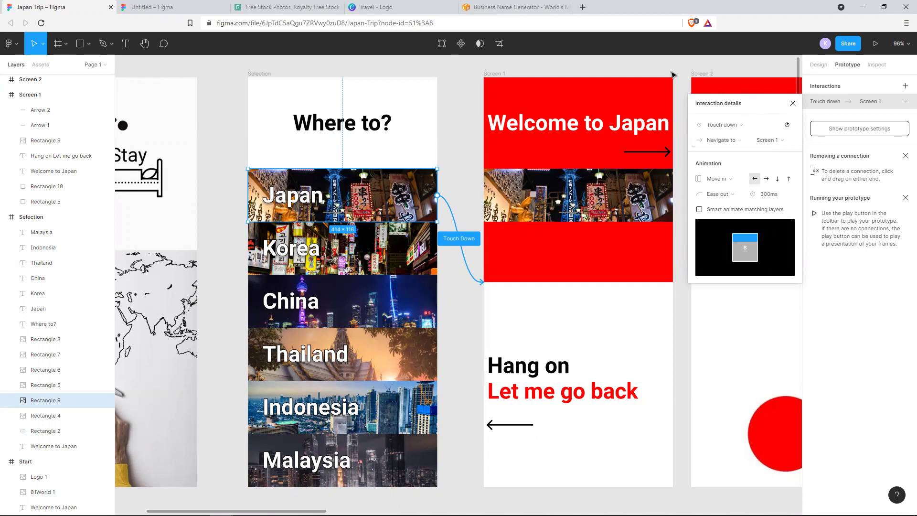
Preview the prototype from the Start frame, testing the Japan banner, the "Let me go back" link, and the Korea and China banners
{"action": "left_click", "coordinate": [228, 112]}
{"action": "scroll", "coordinate": [228, 112], "scroll_direction": "left", "scroll_amount": 3}
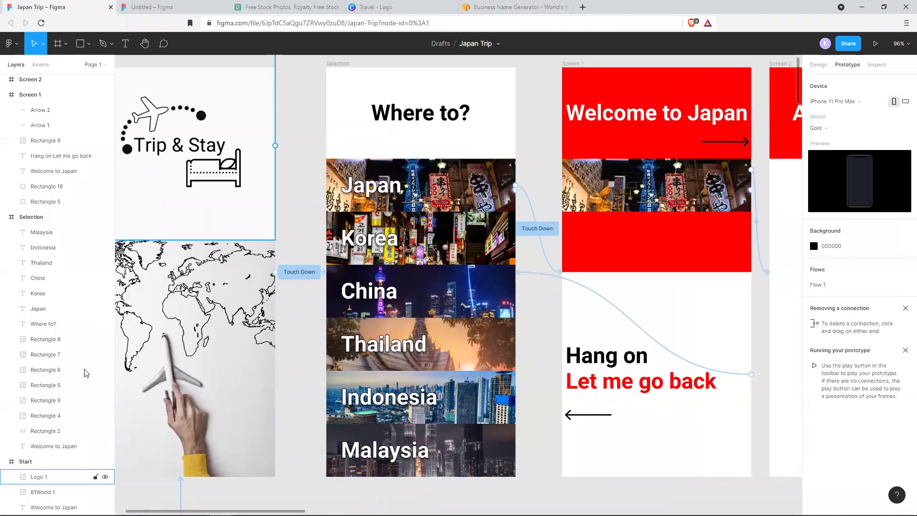
{"action": "left_click", "coordinate": [52, 461]}
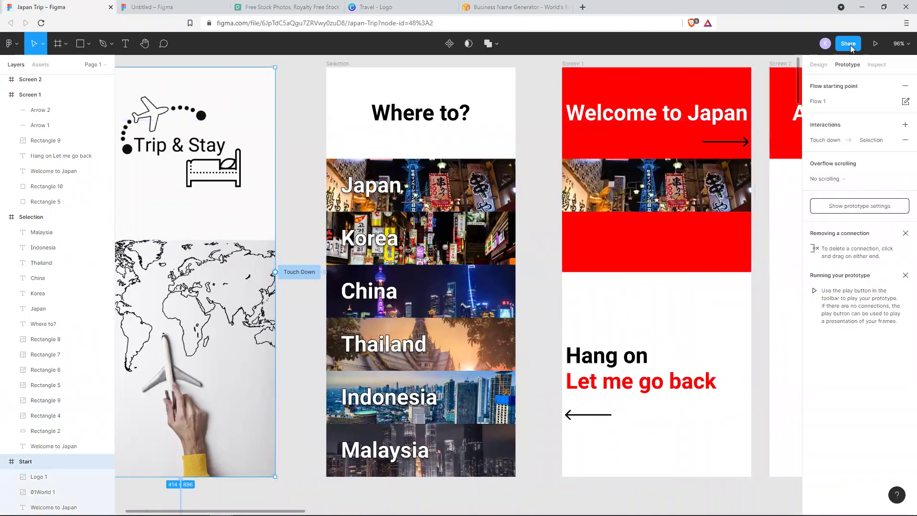
{"action": "left_click", "coordinate": [874, 45]}
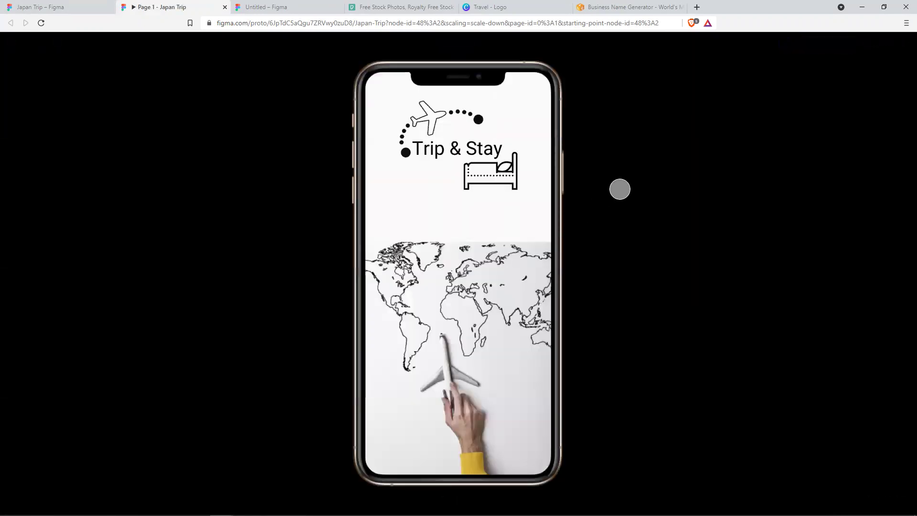
{"action": "left_click", "coordinate": [469, 231]}
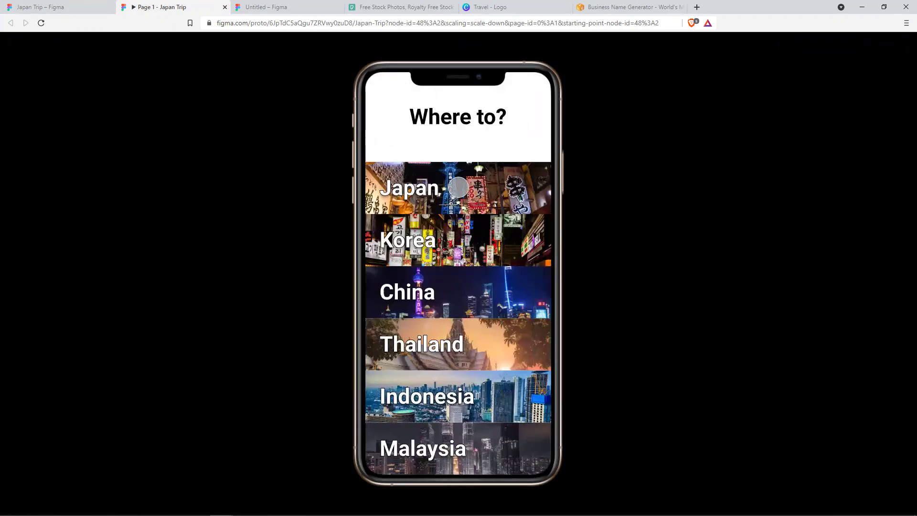
{"action": "left_click", "coordinate": [458, 188]}
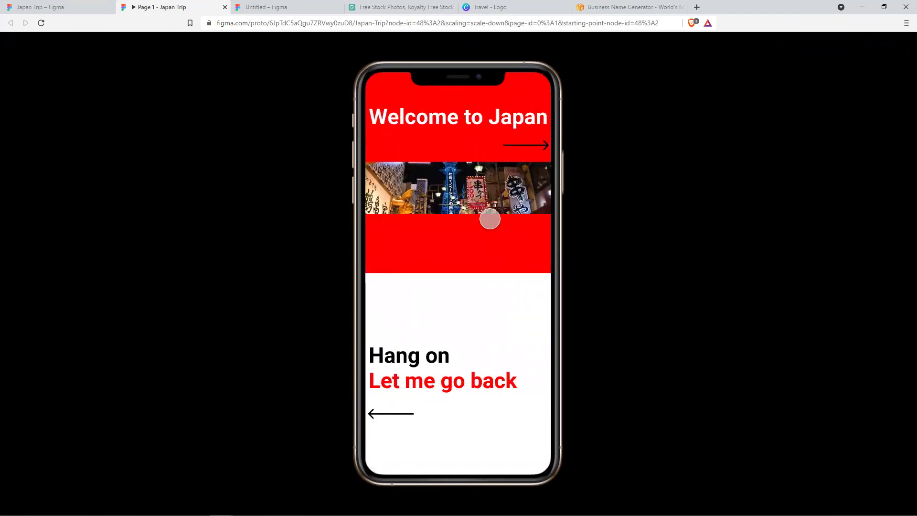
{"action": "left_click", "coordinate": [457, 366]}
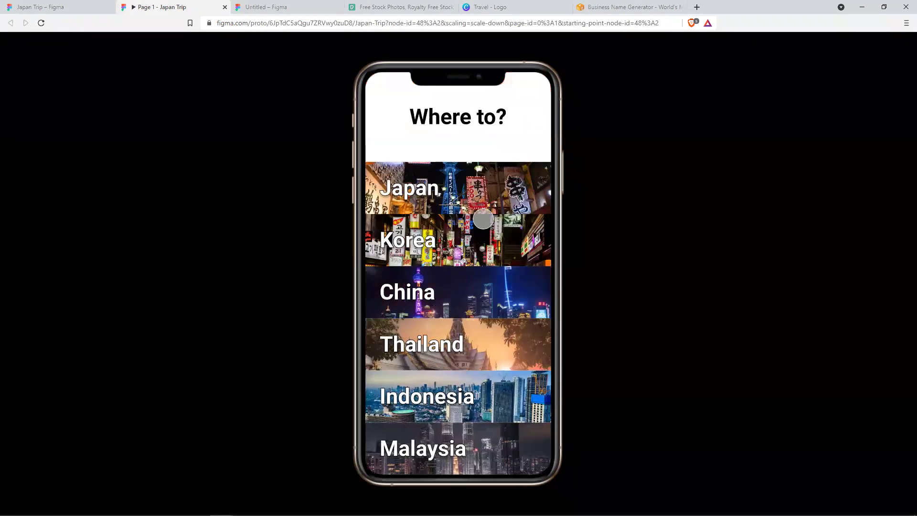
{"action": "left_click", "coordinate": [473, 245]}
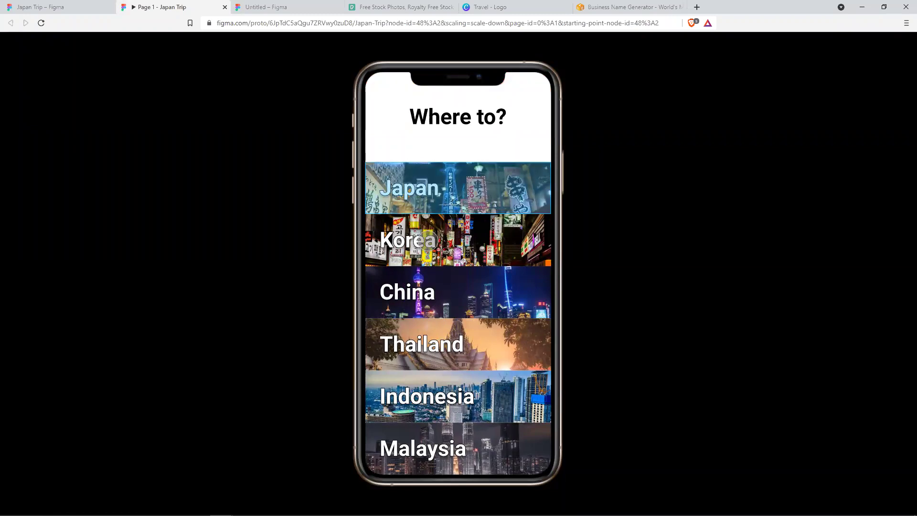
{"action": "left_click", "coordinate": [483, 291]}
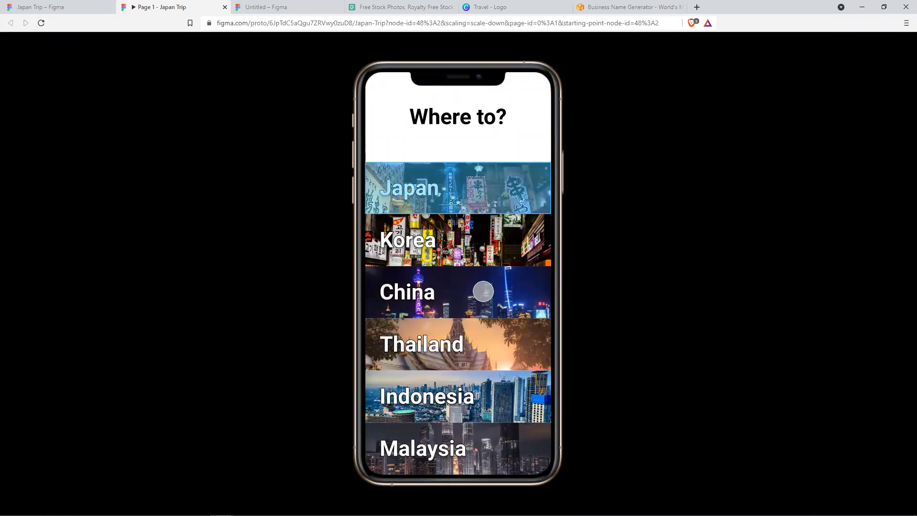
Test the Japan banner in the preview and return to the Japan Trip file with no frame selected, showing all connections
{"action": "left_click", "coordinate": [471, 179]}
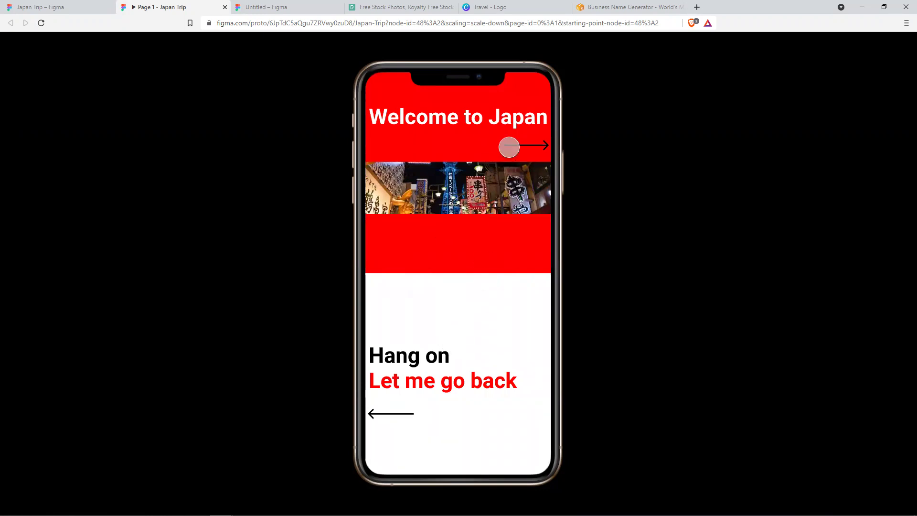
{"action": "left_click", "coordinate": [76, 9]}
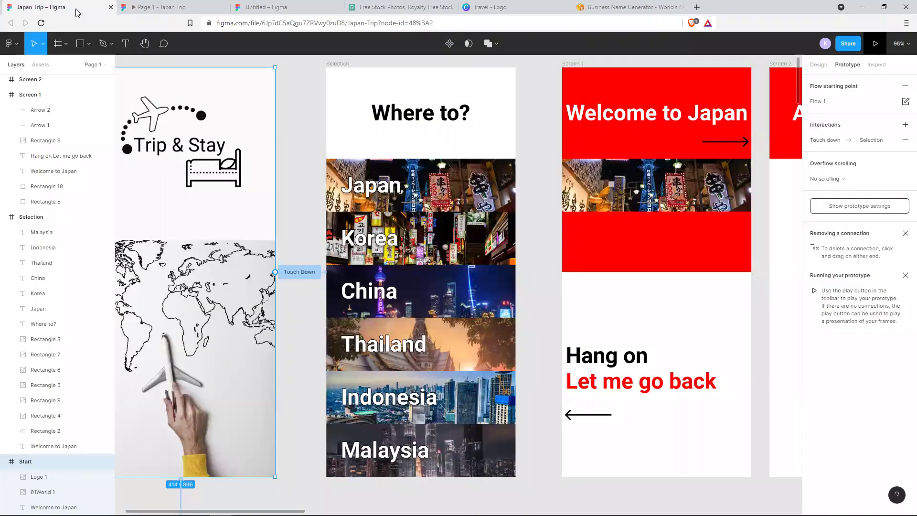
{"action": "scroll", "coordinate": [457, 131], "scroll_direction": "down", "scroll_amount": 5}
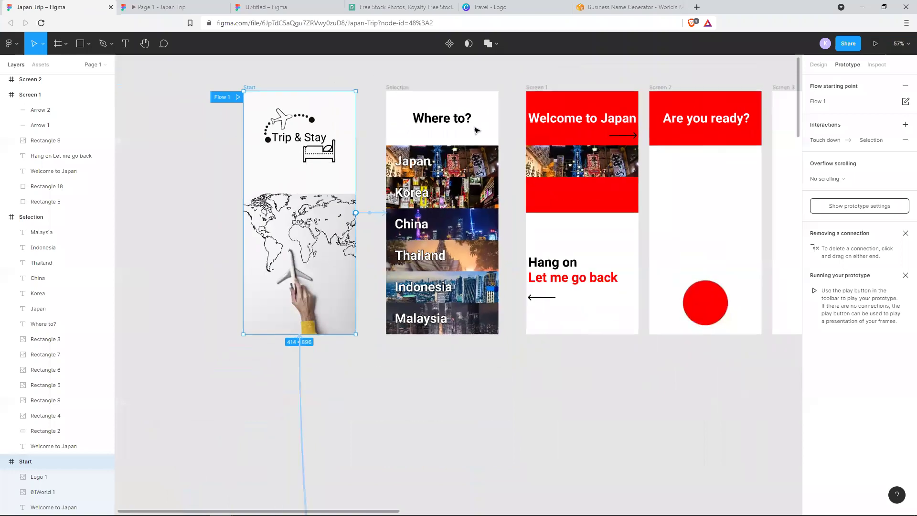
{"action": "scroll", "coordinate": [469, 133], "scroll_direction": "down", "scroll_amount": 3}
{"action": "left_click", "coordinate": [241, 167]}
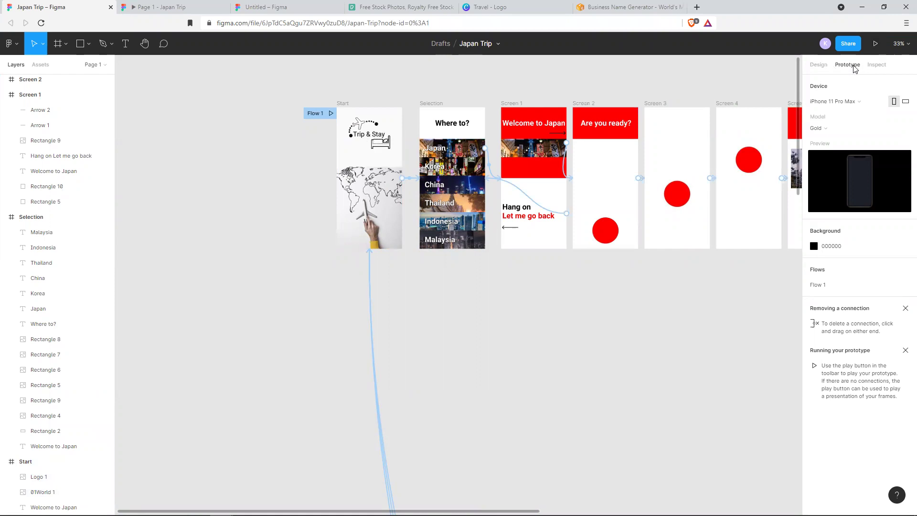
Show the page's design settings and look through the File and Plugins commands of the main menu
{"action": "left_click", "coordinate": [819, 65]}
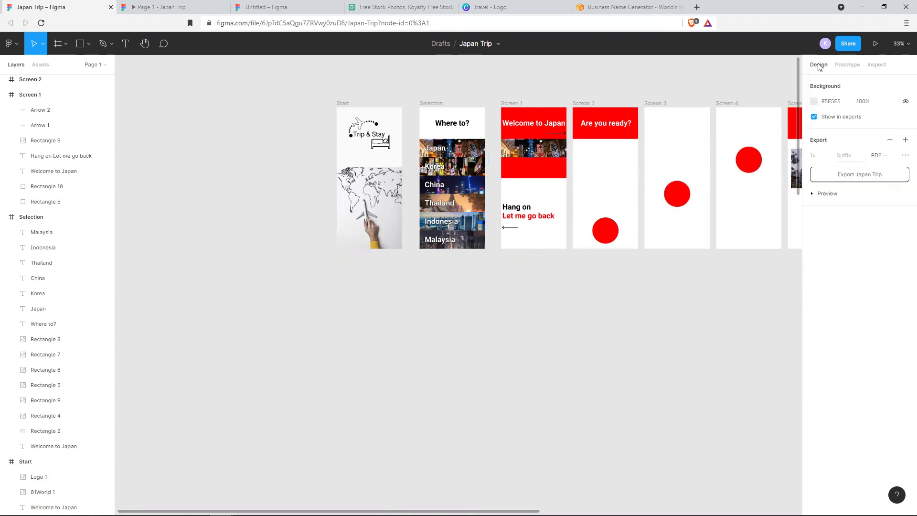
{"action": "left_click", "coordinate": [18, 45]}
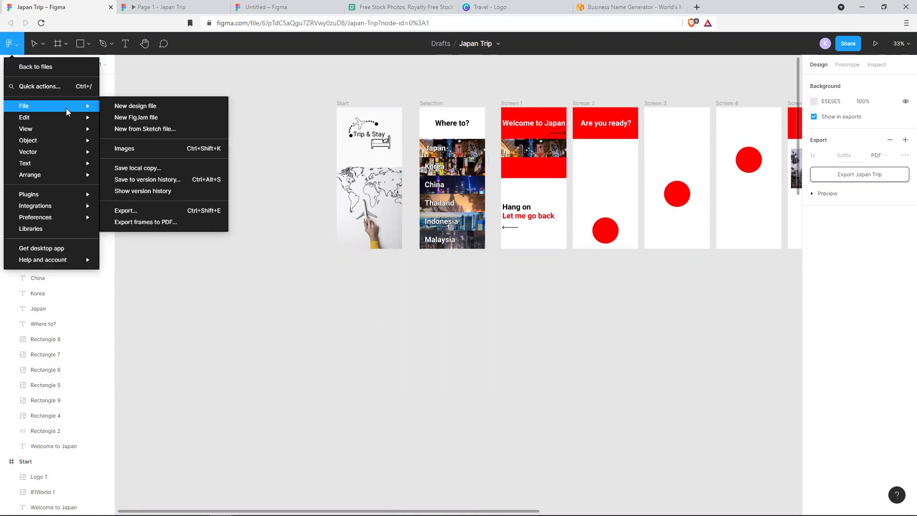
{"action": "mouse_move", "coordinate": [72, 196]}
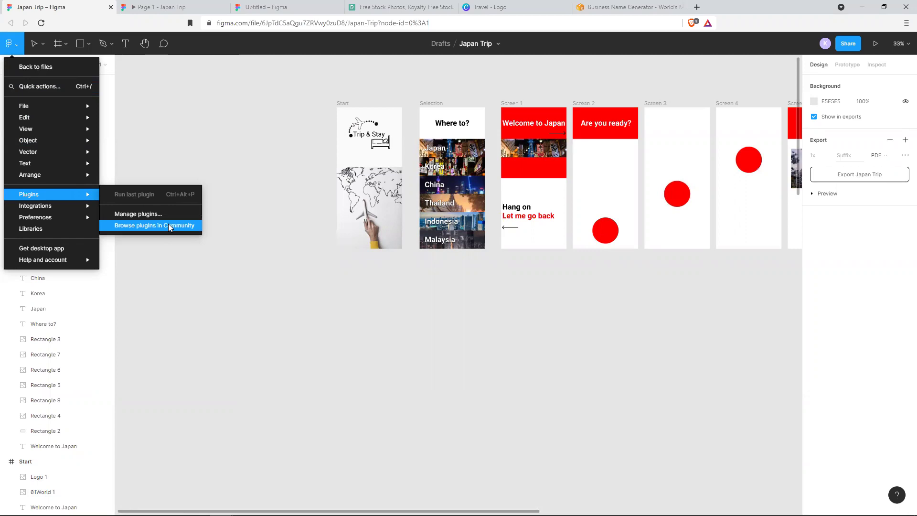
{"action": "left_click", "coordinate": [46, 41]}
{"action": "left_click", "coordinate": [43, 40]}
Activate the Frame tool and look through its preset sizes, expanding the Presentation group
{"action": "left_click", "coordinate": [67, 45]}
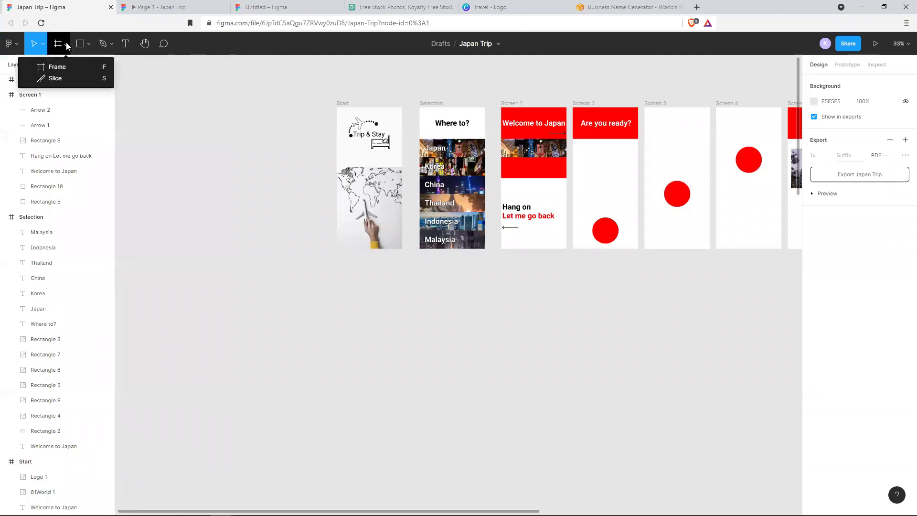
{"action": "left_click", "coordinate": [68, 66]}
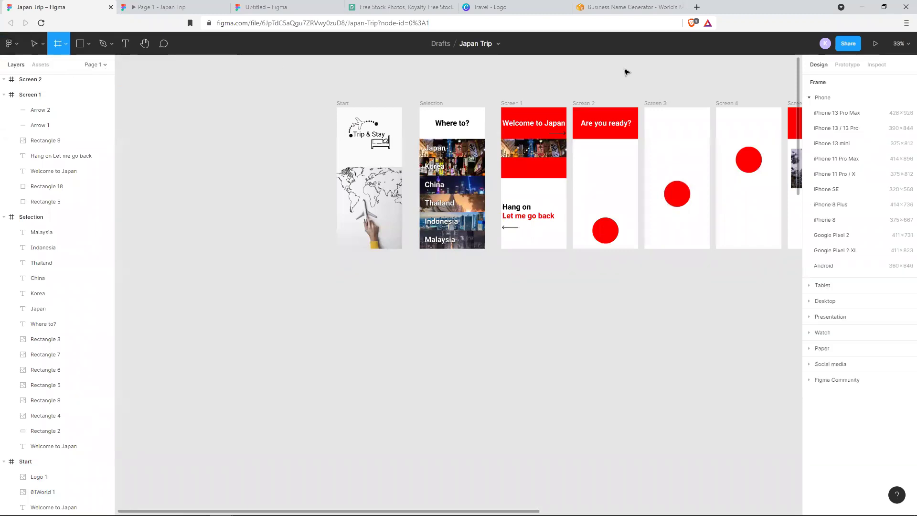
{"action": "left_click", "coordinate": [66, 41]}
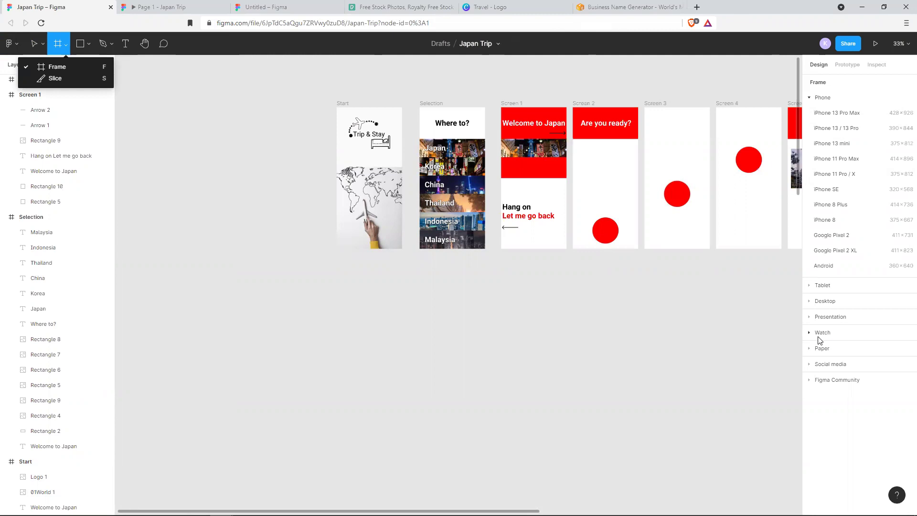
{"action": "left_click", "coordinate": [813, 318]}
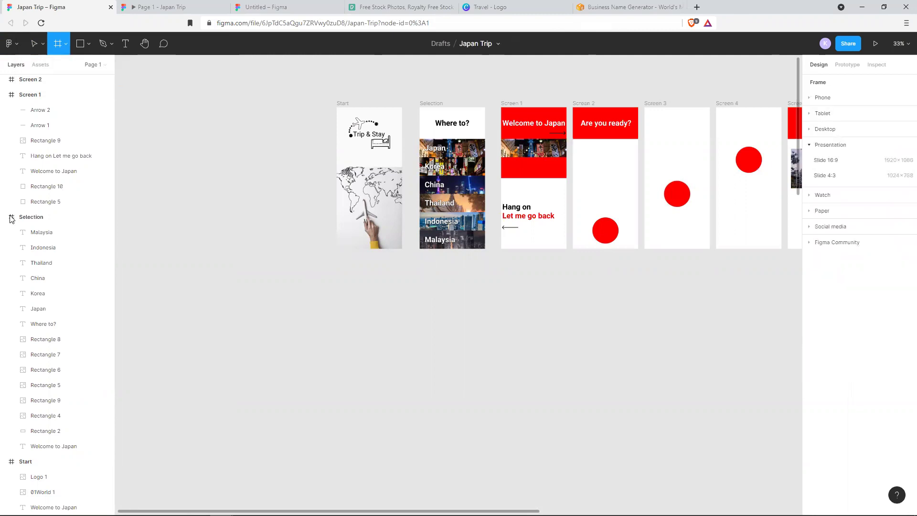
Add a Slide 16:9 frame of 1920 × 1080 and move it to X -504, Y 1651, below the Start row
{"action": "scroll", "coordinate": [19, 244], "scroll_direction": "up", "scroll_amount": 10}
{"action": "scroll", "coordinate": [421, 256], "scroll_direction": "down", "scroll_amount": 5}
{"action": "left_click_drag", "start_coordinate": [461, 288], "coordinate": [439, 364]}
{"action": "scroll", "coordinate": [82, 172], "scroll_direction": "up", "scroll_amount": 2}
{"action": "scroll", "coordinate": [80, 180], "scroll_direction": "down", "scroll_amount": 15}
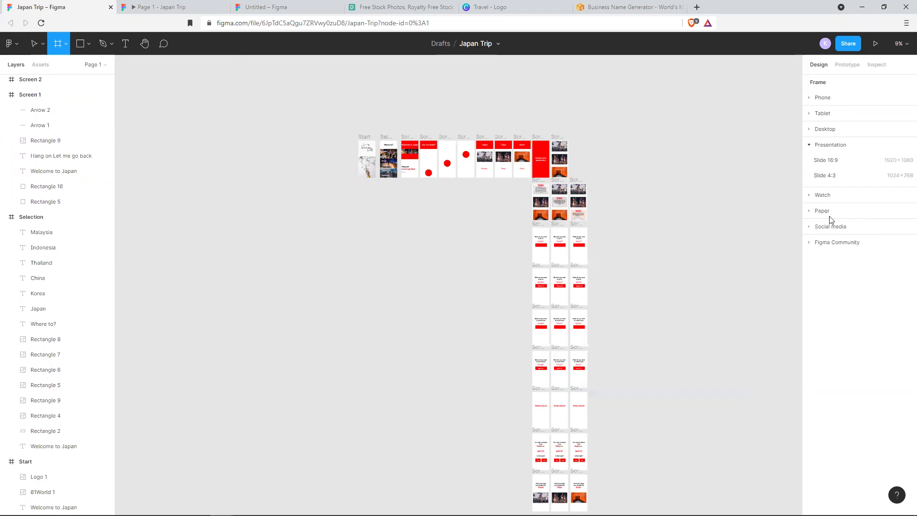
{"action": "left_click", "coordinate": [832, 163]}
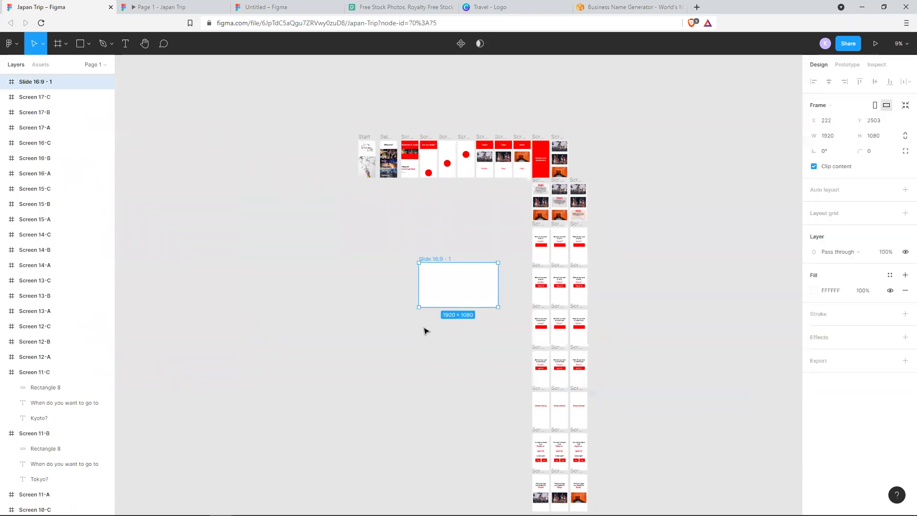
{"action": "scroll", "coordinate": [425, 331], "scroll_direction": "up", "scroll_amount": 3, "text": "ctrl"}
{"action": "left_click_drag", "start_coordinate": [497, 233], "coordinate": [446, 172]}
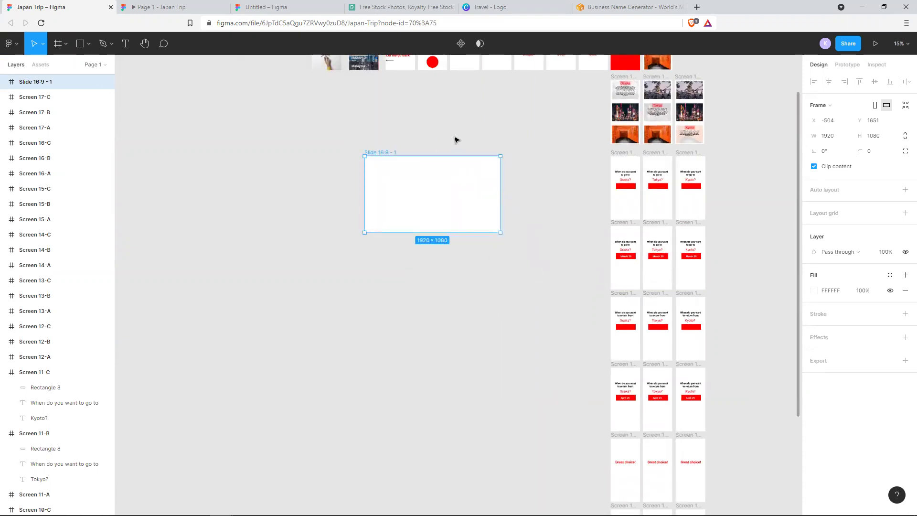
Select the Japan text on the Selection frame and look at the field for attaching a URL link, leaving it empty
{"action": "scroll", "coordinate": [410, 131], "scroll_direction": "up", "scroll_amount": 2}
{"action": "scroll", "coordinate": [395, 128], "scroll_direction": "up", "scroll_amount": 5}
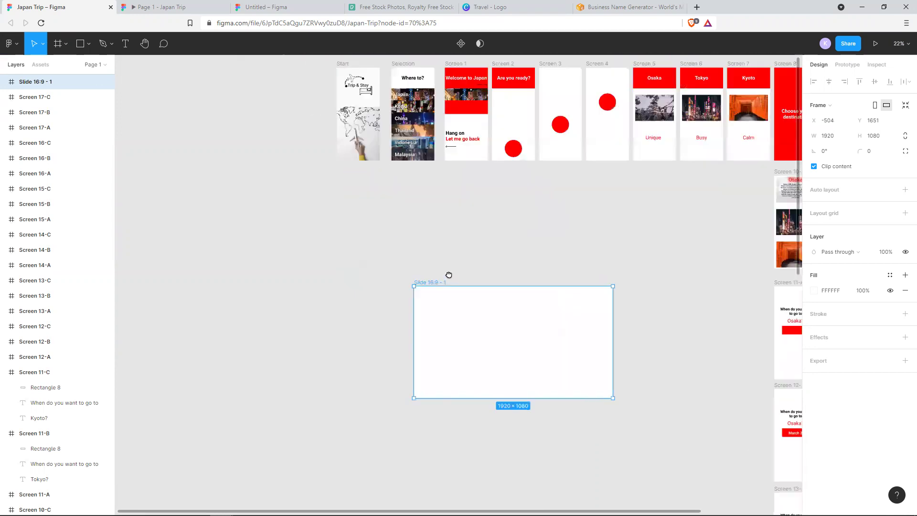
{"action": "scroll", "coordinate": [461, 258], "scroll_direction": "up", "scroll_amount": 2}
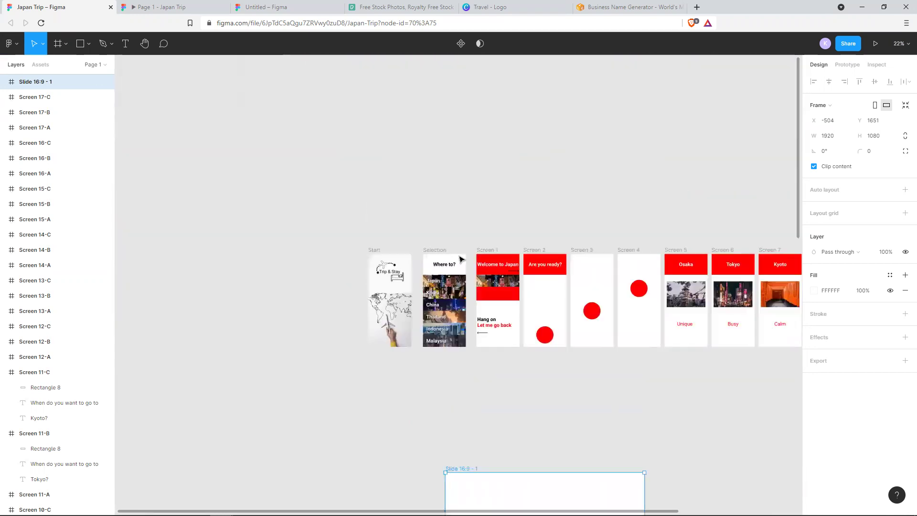
{"action": "scroll", "coordinate": [475, 304], "scroll_direction": "up", "scroll_amount": 3}
{"action": "scroll", "coordinate": [475, 305], "scroll_direction": "up", "scroll_amount": 4}
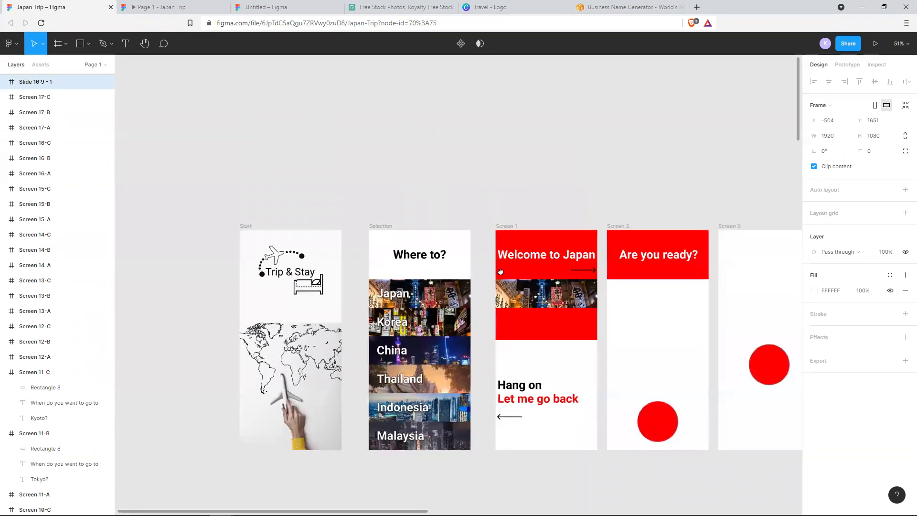
{"action": "left_click", "coordinate": [381, 239]}
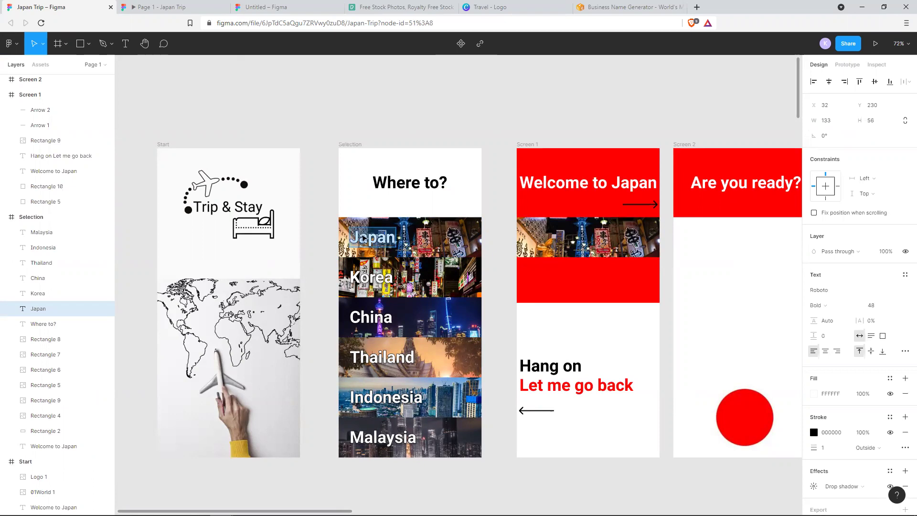
{"action": "left_click", "coordinate": [480, 43]}
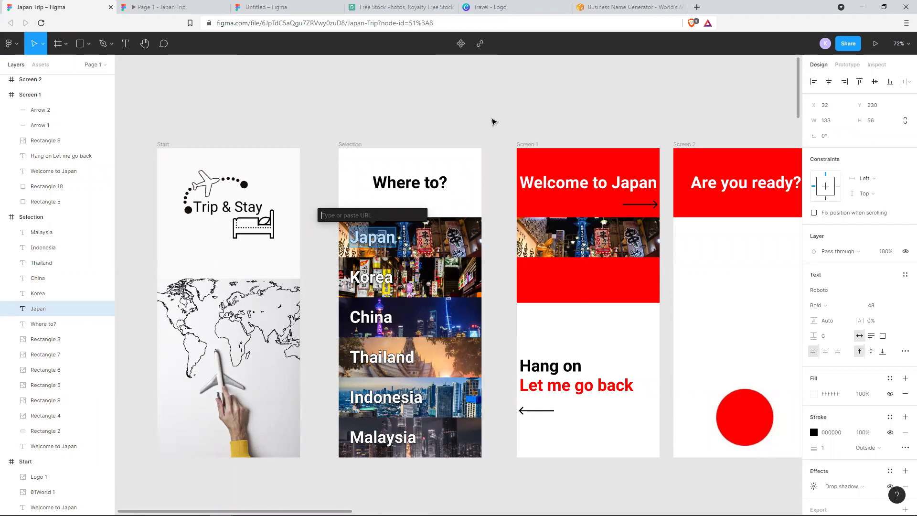
{"action": "key", "text": "Escape"}
Delete the blank Slide 16:9 frame below the row of app screens
{"action": "scroll", "coordinate": [536, 252], "scroll_direction": "down", "scroll_amount": 5}
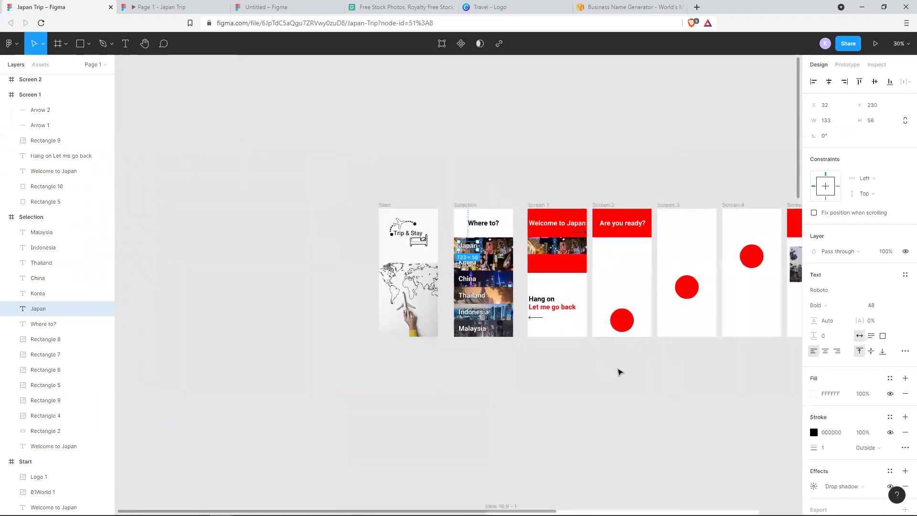
{"action": "left_click_drag", "start_coordinate": [618, 372], "coordinate": [514, 137]}
{"action": "left_click", "coordinate": [482, 300]}
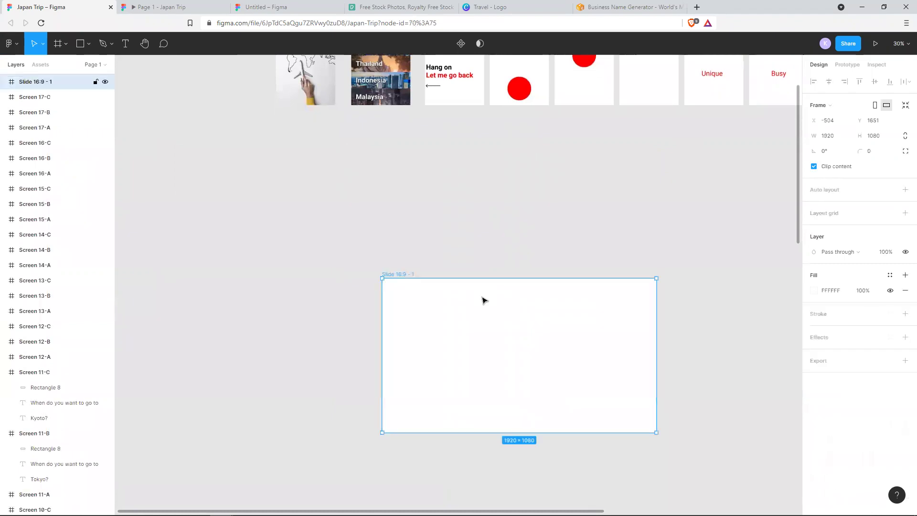
{"action": "key", "text": "Delete"}
{"action": "left_click_drag", "start_coordinate": [558, 223], "coordinate": [270, 250]}
{"action": "left_click_drag", "start_coordinate": [310, 226], "coordinate": [575, 372]}
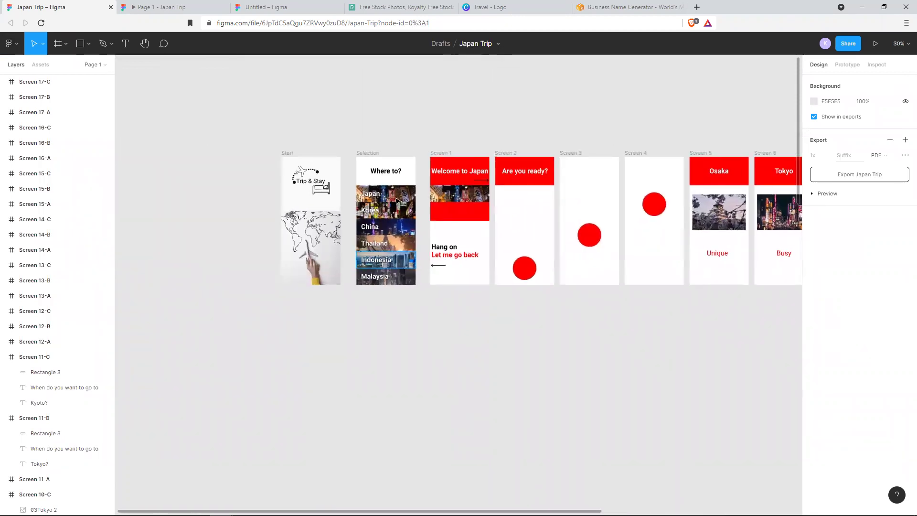
Rename the layer of the Japan banner image in the Selection frame as "Japan picture"
{"action": "scroll", "coordinate": [397, 201], "scroll_direction": "up", "scroll_amount": 5}
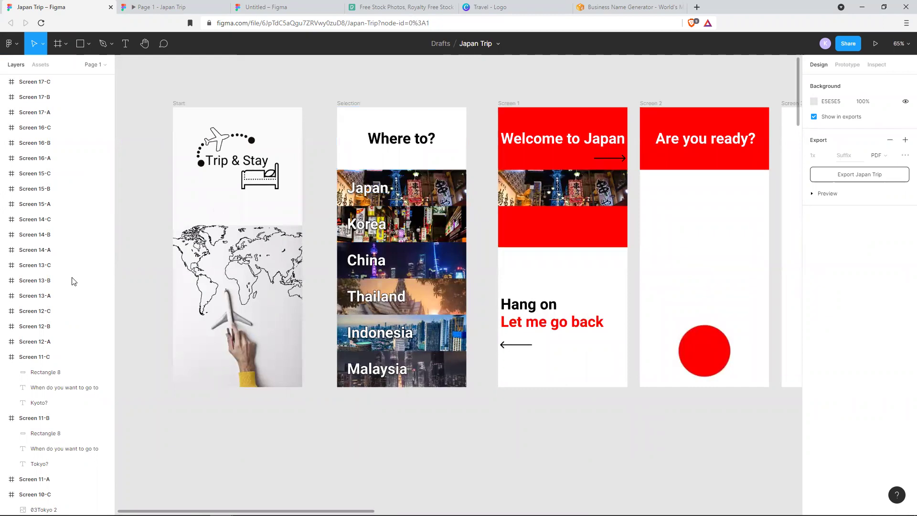
{"action": "scroll", "coordinate": [72, 281], "scroll_direction": "down", "scroll_amount": 15}
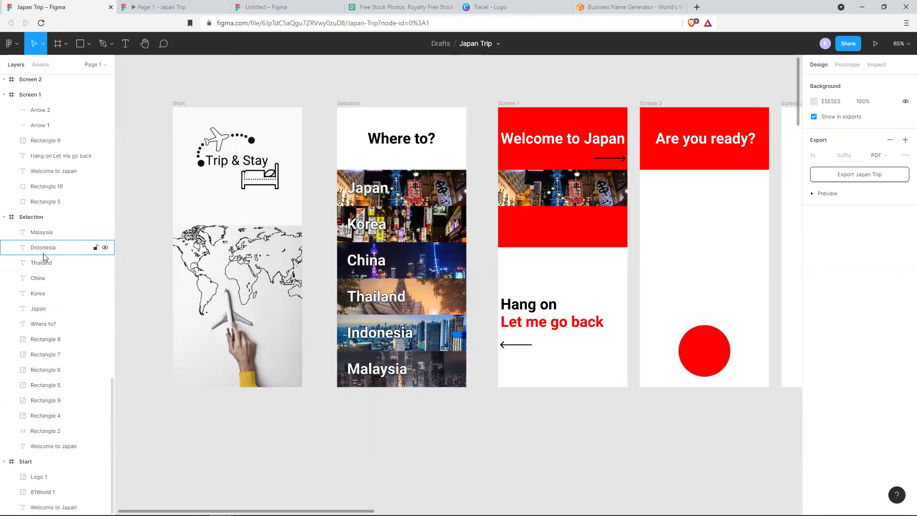
{"action": "double_click", "coordinate": [61, 403]}
{"action": "type", "text": "Japan picture"}
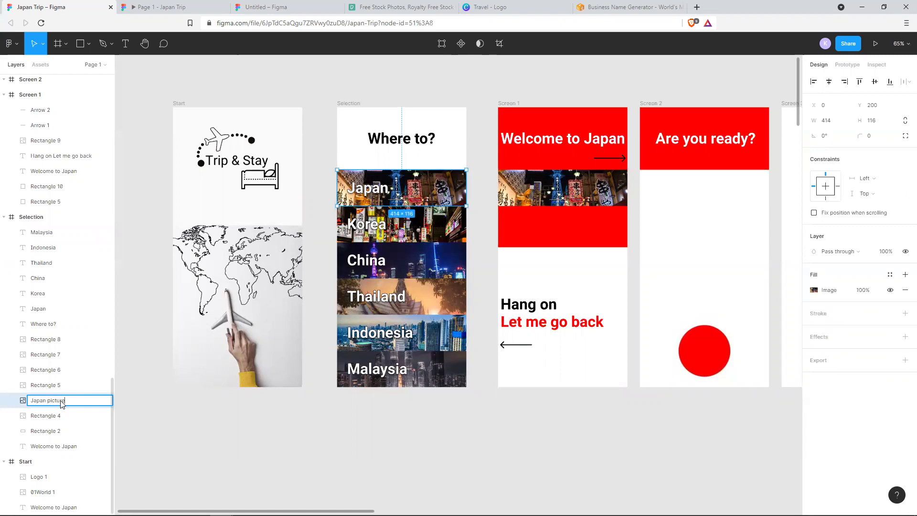
{"action": "key", "text": "Return"}
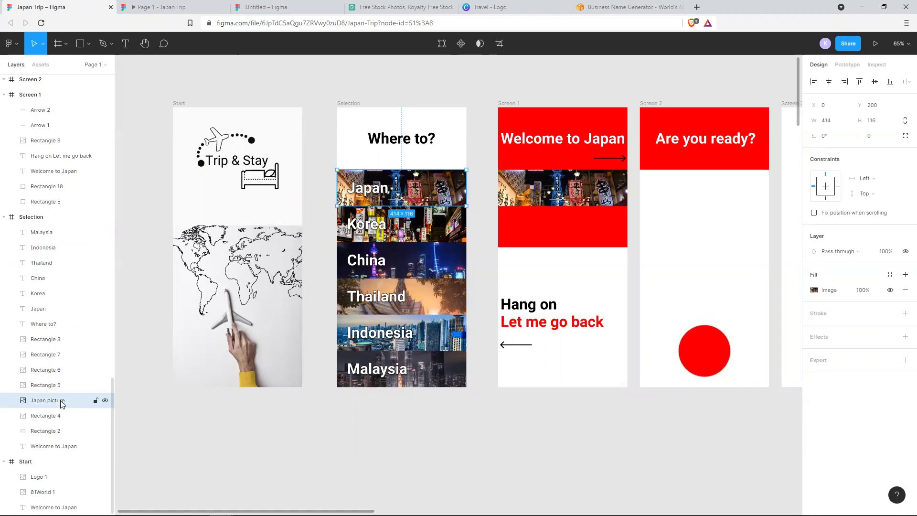
Try placing the Japan picture layer above the Japan text layer, and undo that reordering
{"action": "left_click_drag", "start_coordinate": [56, 402], "coordinate": [43, 311]}
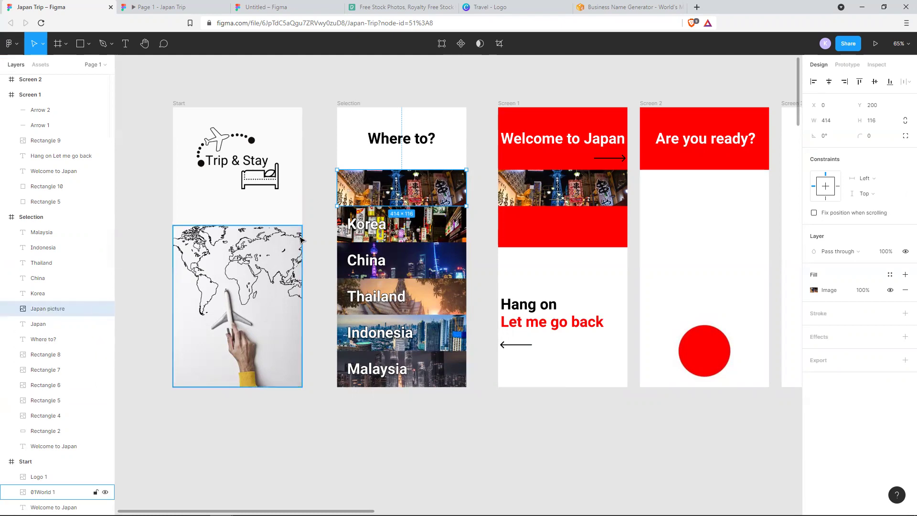
{"action": "key", "text": "ctrl+z"}
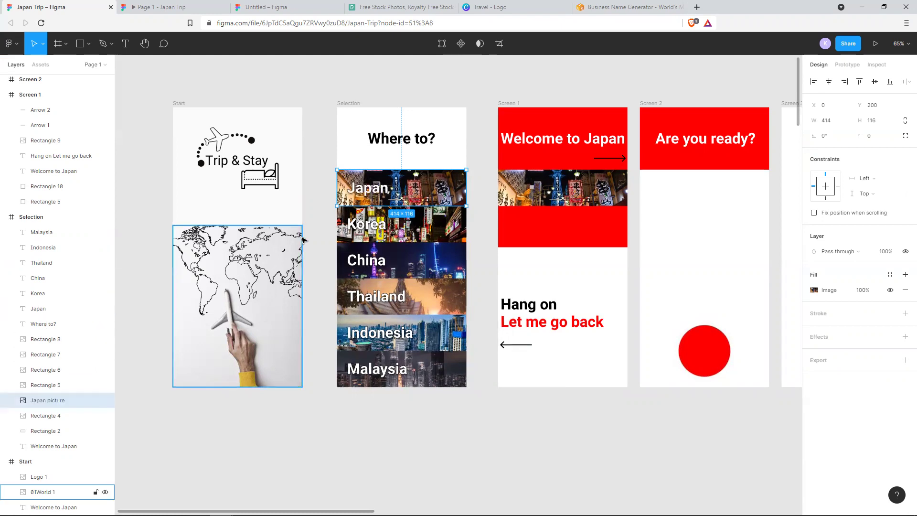
Look over the remaining app screens, from Screen 2 through the city screens to Screens 10-A, 10-B and 10-C
{"action": "scroll", "coordinate": [540, 273], "scroll_direction": "right", "scroll_amount": 5}
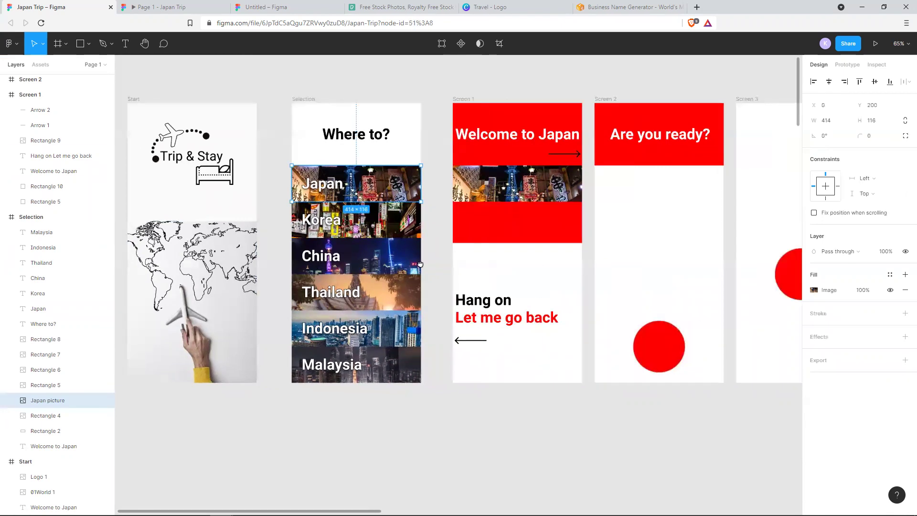
{"action": "scroll", "coordinate": [453, 239], "scroll_direction": "down", "scroll_amount": 3}
{"action": "scroll", "coordinate": [453, 239], "scroll_direction": "down", "scroll_amount": 2}
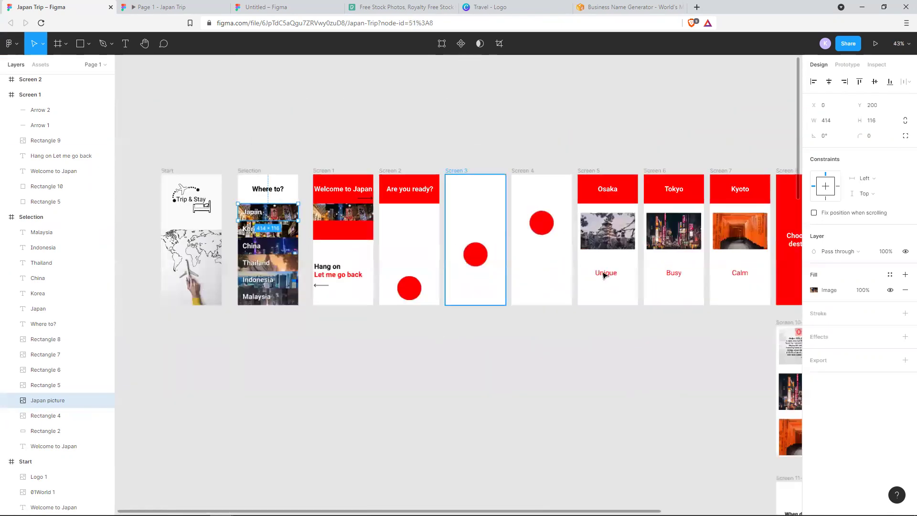
{"action": "scroll", "coordinate": [541, 338], "scroll_direction": "right", "scroll_amount": 5}
{"action": "scroll", "coordinate": [495, 243], "scroll_direction": "left", "scroll_amount": 5}
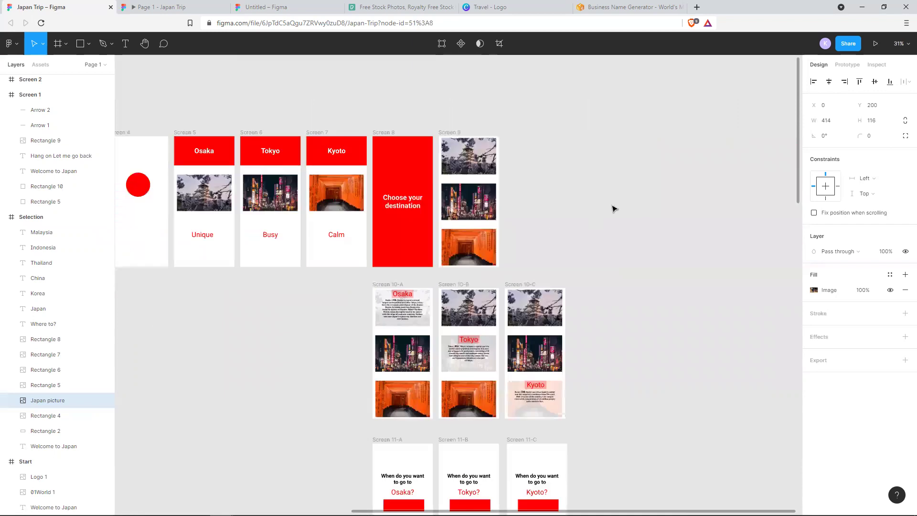
{"action": "scroll", "coordinate": [500, 258], "scroll_direction": "up", "scroll_amount": 3}
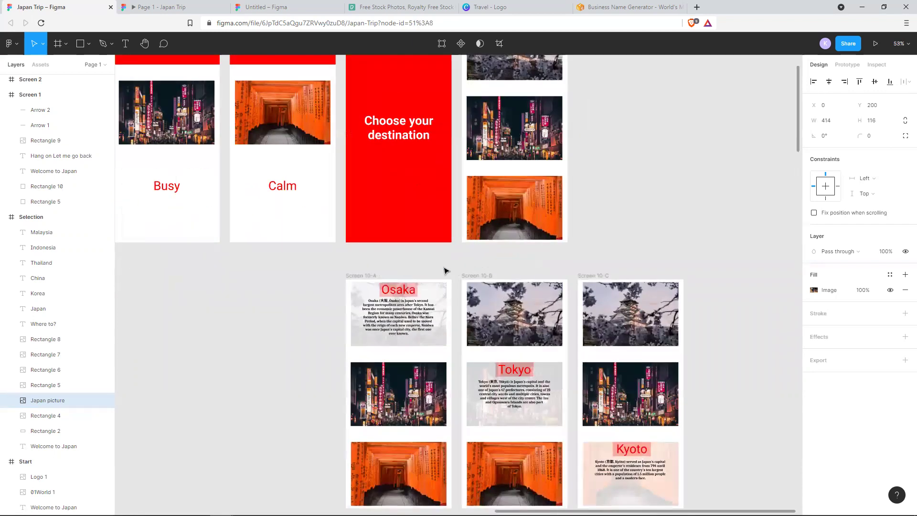
{"action": "scroll", "coordinate": [447, 266], "scroll_direction": "down", "scroll_amount": 3}
{"action": "scroll", "coordinate": [430, 234], "scroll_direction": "right", "scroll_amount": 1}
{"action": "scroll", "coordinate": [402, 202], "scroll_direction": "up", "scroll_amount": 4}
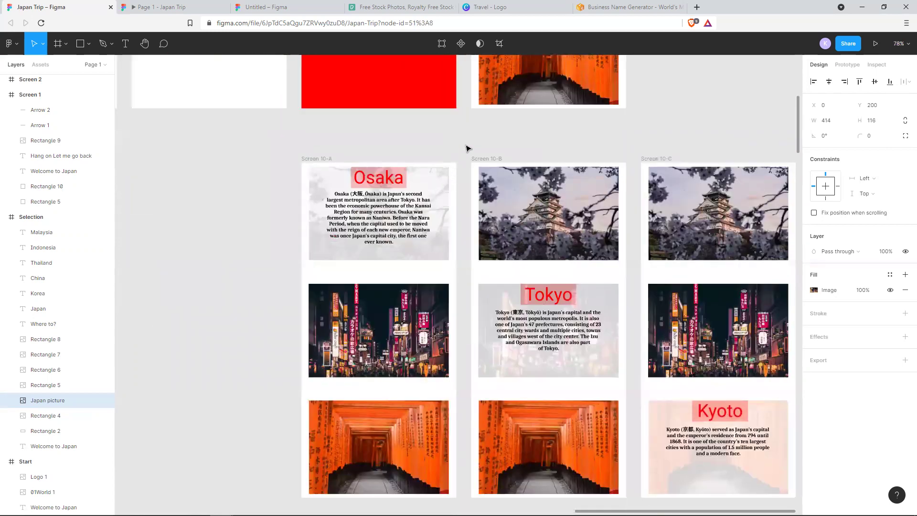
Select the Osaka castle image on Screen 9 and examine its prototype interaction
{"action": "scroll", "coordinate": [467, 148], "scroll_direction": "up", "scroll_amount": 10}
{"action": "scroll", "coordinate": [467, 147], "scroll_direction": "right", "scroll_amount": 4}
{"action": "left_click", "coordinate": [480, 147]}
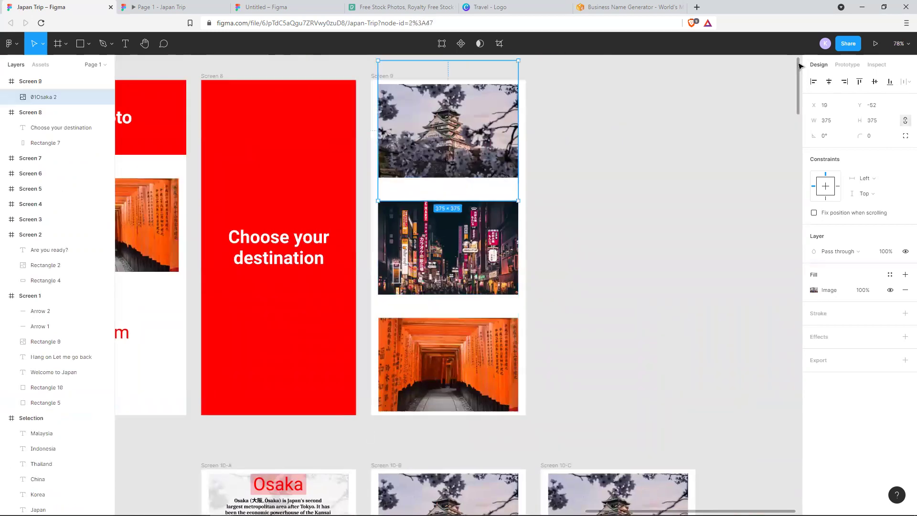
{"action": "left_click", "coordinate": [842, 67]}
{"action": "scroll", "coordinate": [619, 232], "scroll_direction": "down", "scroll_amount": 2}
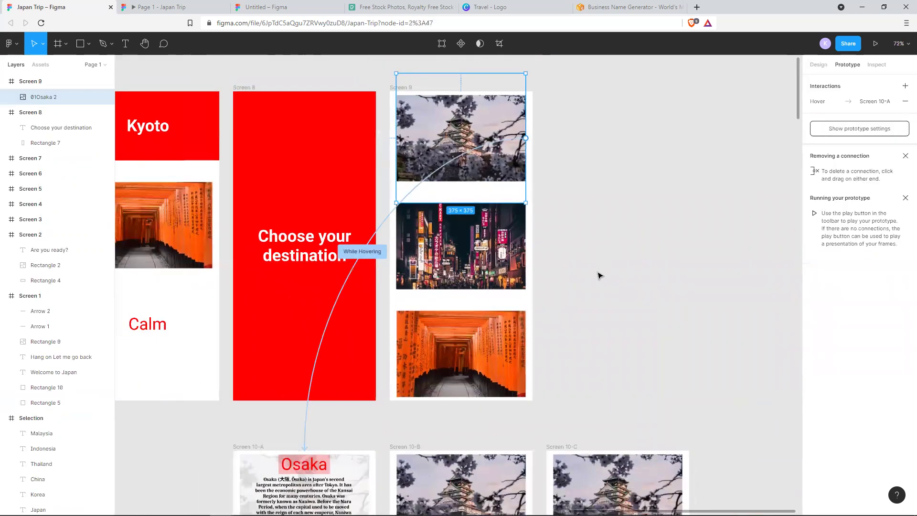
Compare Screen 9 with Screens 10-A to 10-C, and examine the opacity settings of the faded Osaka image on Screen 10-A
{"action": "scroll", "coordinate": [598, 272], "scroll_direction": "down", "scroll_amount": 3}
{"action": "scroll", "coordinate": [591, 211], "scroll_direction": "up", "scroll_amount": 2}
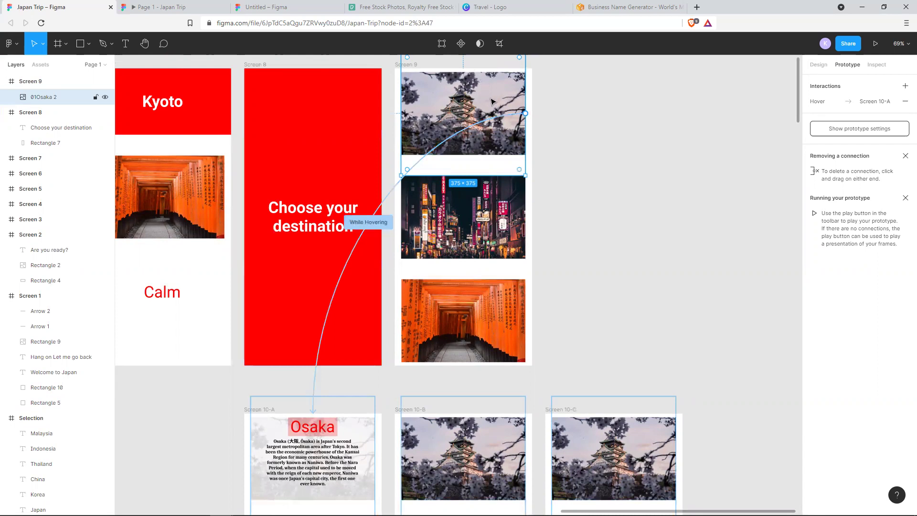
{"action": "scroll", "coordinate": [589, 235], "scroll_direction": "down", "scroll_amount": 4}
{"action": "scroll", "coordinate": [589, 235], "scroll_direction": "left", "scroll_amount": 1}
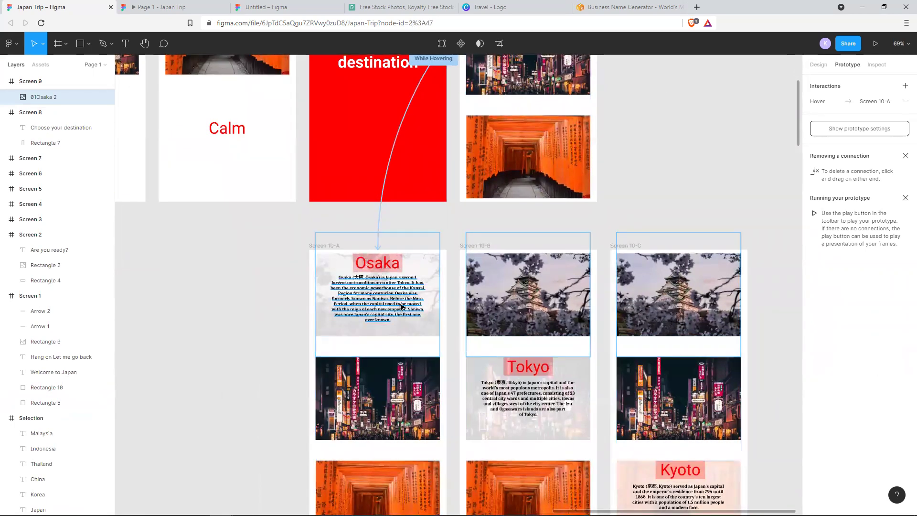
{"action": "scroll", "coordinate": [402, 306], "scroll_direction": "up", "scroll_amount": 2}
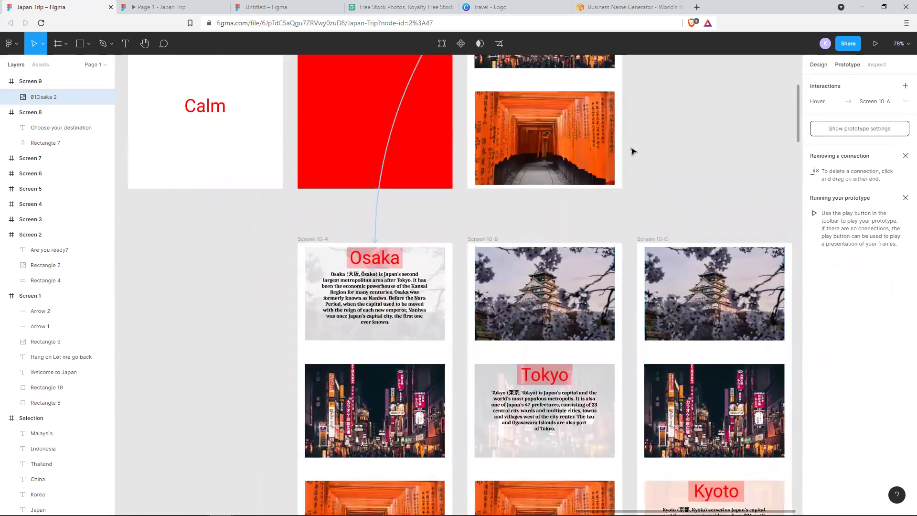
{"action": "key", "text": "shift+e"}
{"action": "scroll", "coordinate": [455, 239], "scroll_direction": "up", "scroll_amount": 3}
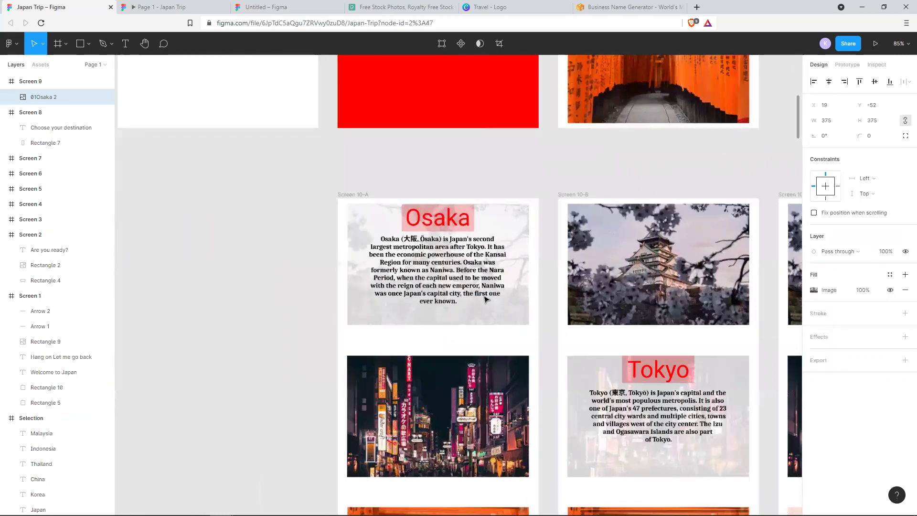
{"action": "left_click", "coordinate": [526, 241]}
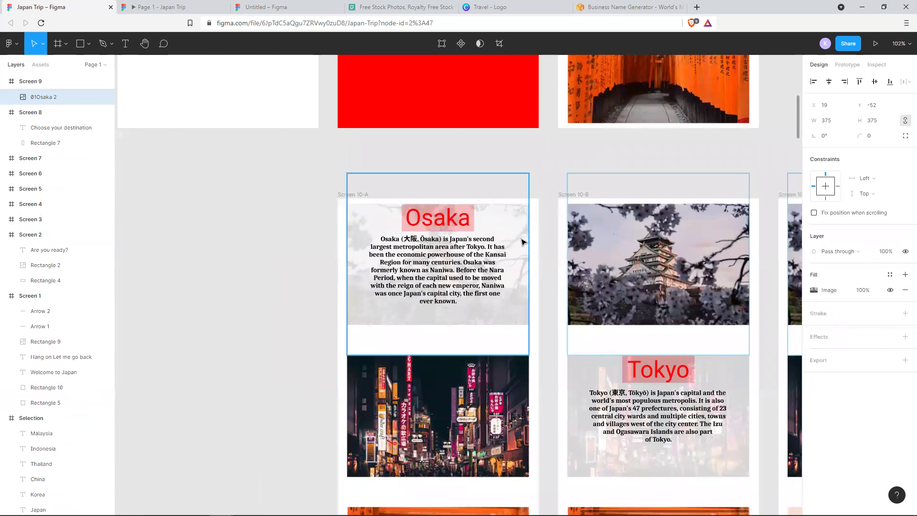
{"action": "scroll", "coordinate": [57, 158], "scroll_direction": "up", "scroll_amount": 3}
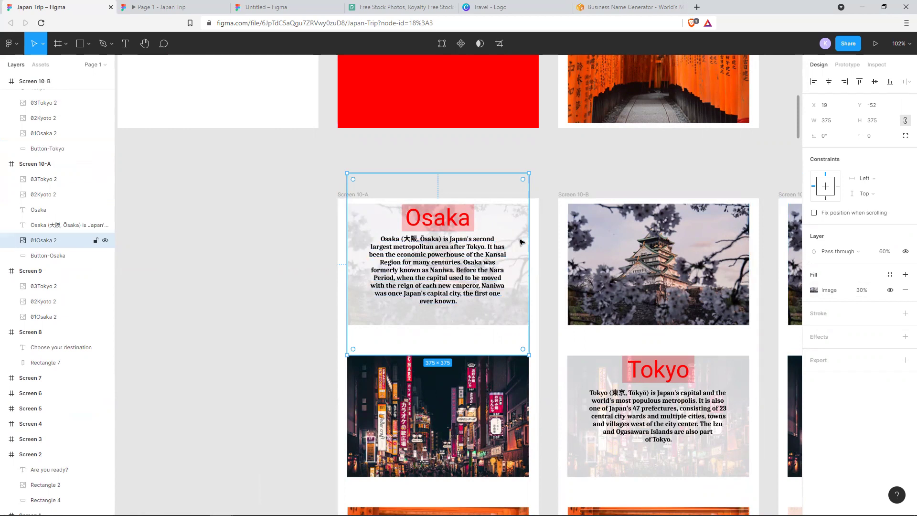
{"action": "scroll", "coordinate": [549, 287], "scroll_direction": "down", "scroll_amount": 5, "text": "ctrl"}
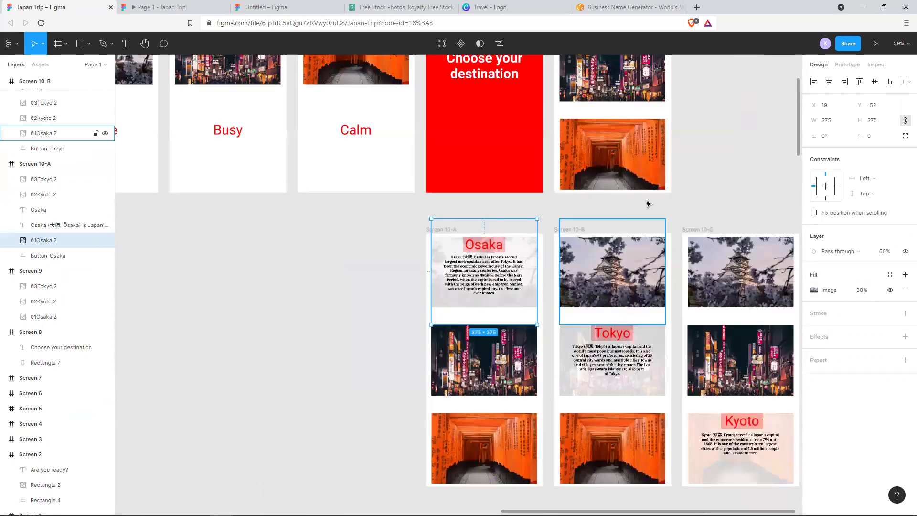
{"action": "scroll", "coordinate": [636, 198], "scroll_direction": "right", "scroll_amount": 3}
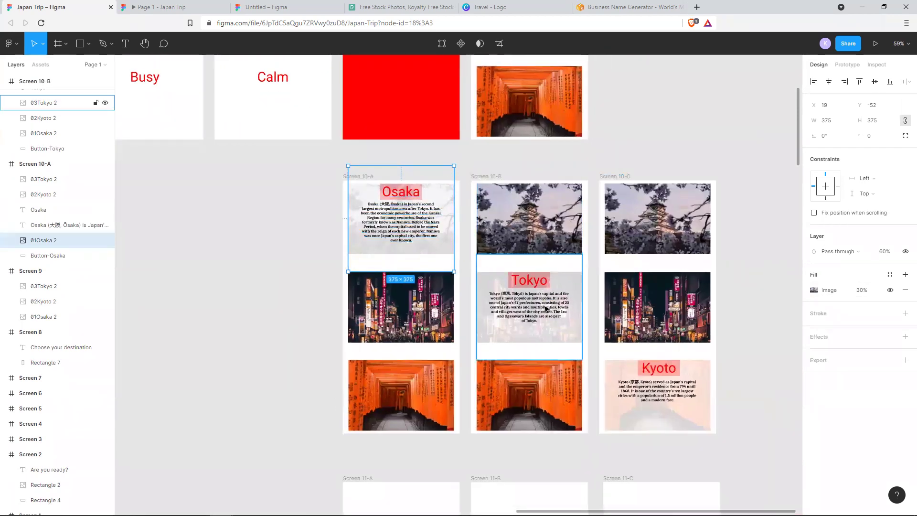
Examine the prototype interactions of the Tokyo, Kyoto and Osaka image layers on Screen 9
{"action": "left_click_drag", "start_coordinate": [620, 112], "coordinate": [614, 244]}
{"action": "scroll", "coordinate": [614, 244], "scroll_direction": "up", "scroll_amount": 3}
{"action": "left_click", "coordinate": [521, 145]}
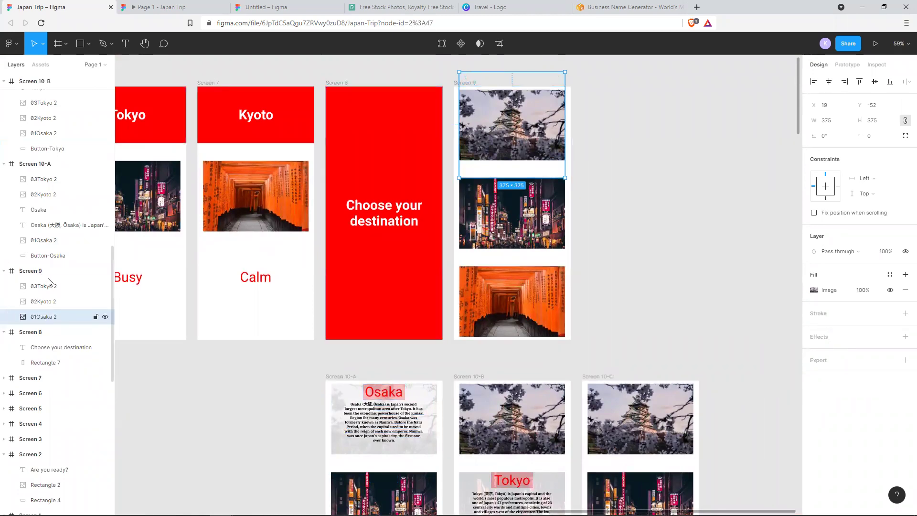
{"action": "left_click", "coordinate": [74, 272]}
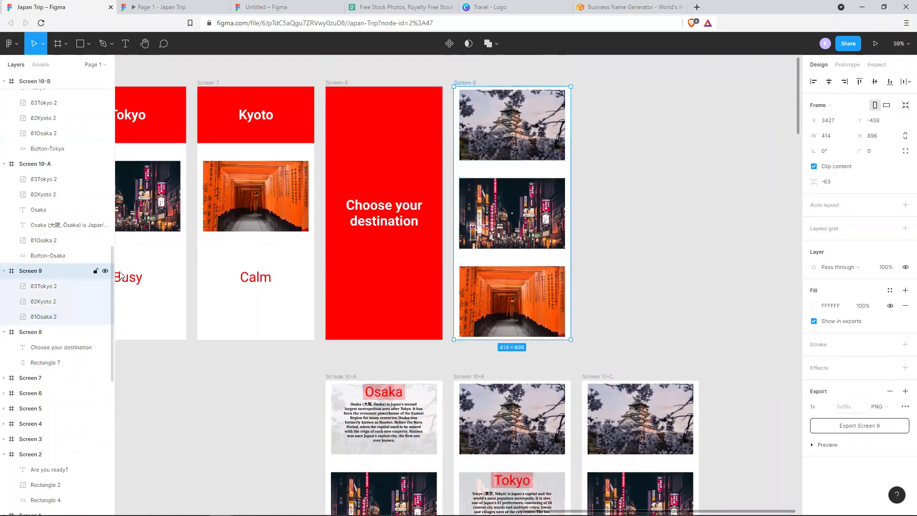
{"action": "left_click", "coordinate": [43, 287]}
{"action": "left_click", "coordinate": [837, 64]}
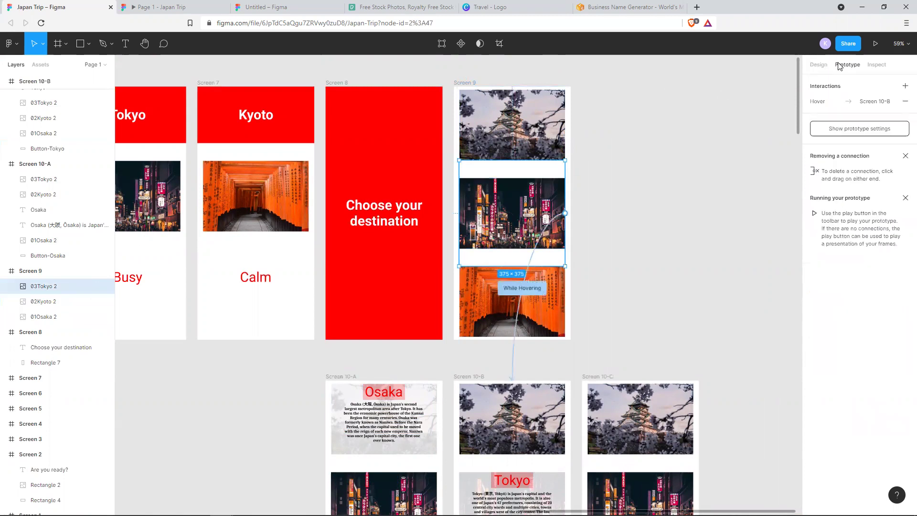
{"action": "left_click", "coordinate": [33, 302]}
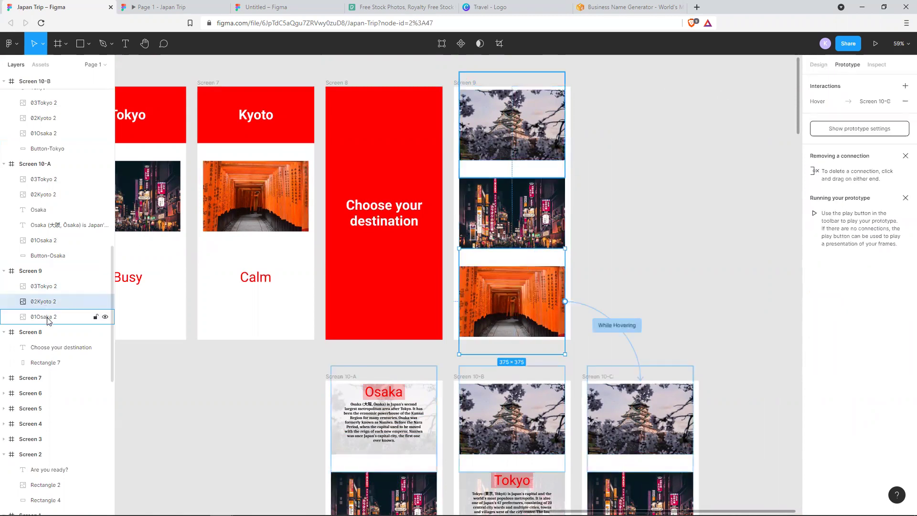
{"action": "left_click", "coordinate": [48, 320]}
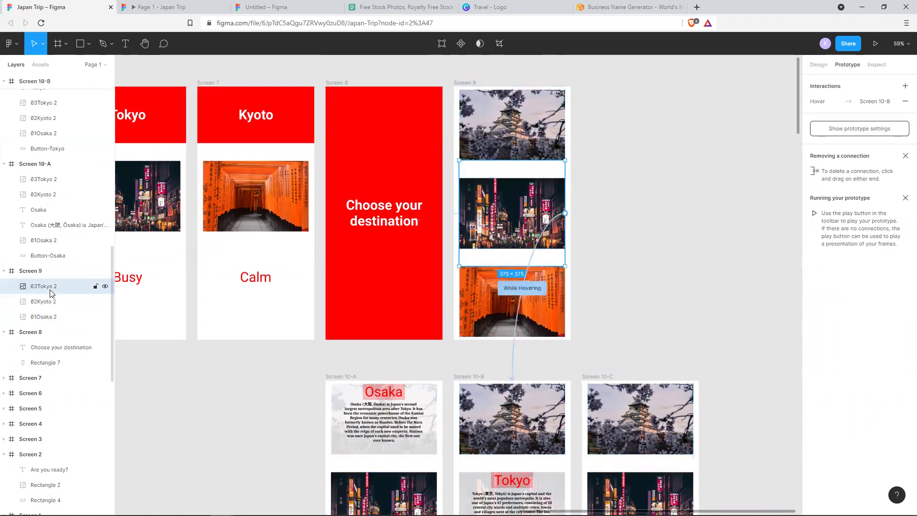
{"action": "left_click", "coordinate": [49, 301]}
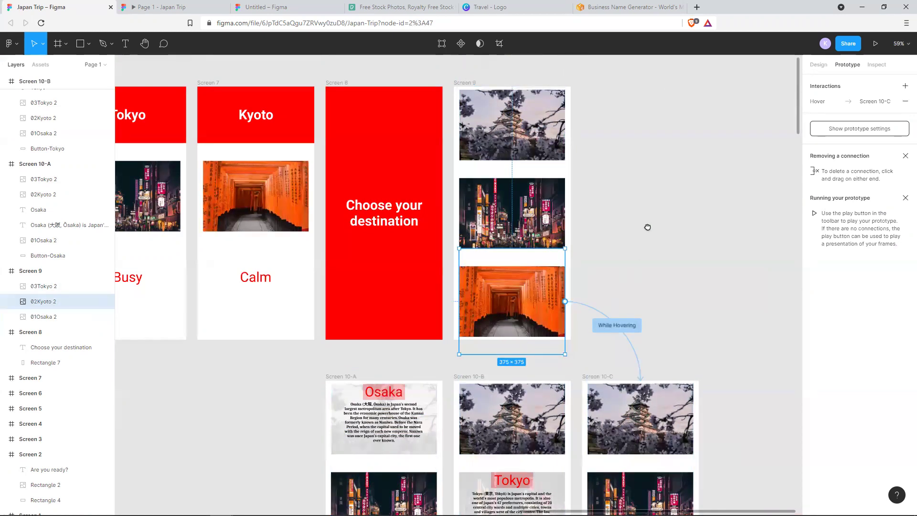
Look over the date and confirmation screens from 11-A to 15-C, and return to the Start and Selection frames
{"action": "scroll", "coordinate": [647, 227], "scroll_direction": "down", "scroll_amount": 3}
{"action": "scroll", "coordinate": [477, 267], "scroll_direction": "down", "scroll_amount": 5}
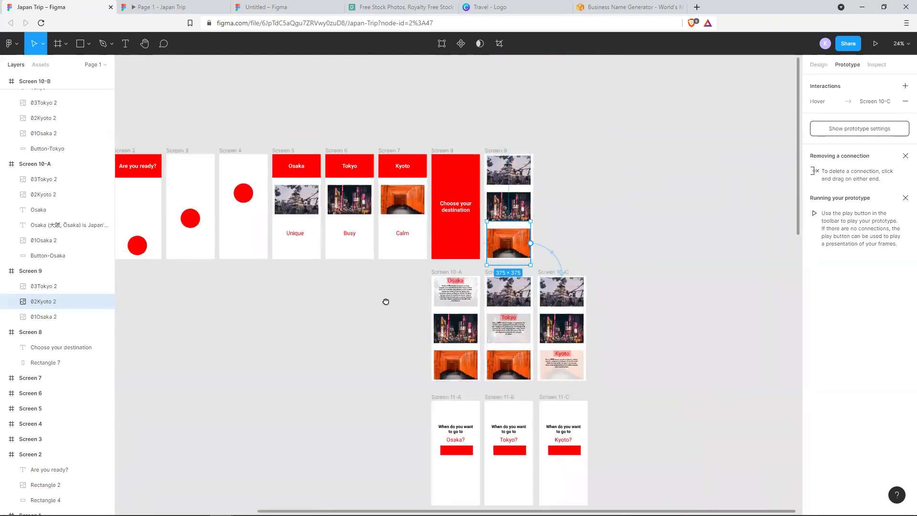
{"action": "scroll", "coordinate": [385, 301], "scroll_direction": "down", "scroll_amount": 2}
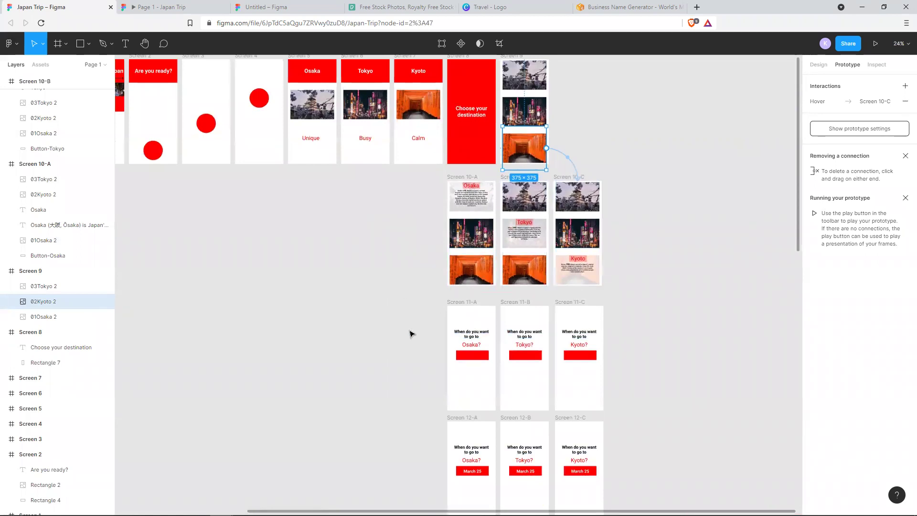
{"action": "left_click_drag", "start_coordinate": [409, 332], "coordinate": [403, 129]}
{"action": "left_click_drag", "start_coordinate": [405, 279], "coordinate": [397, 121]}
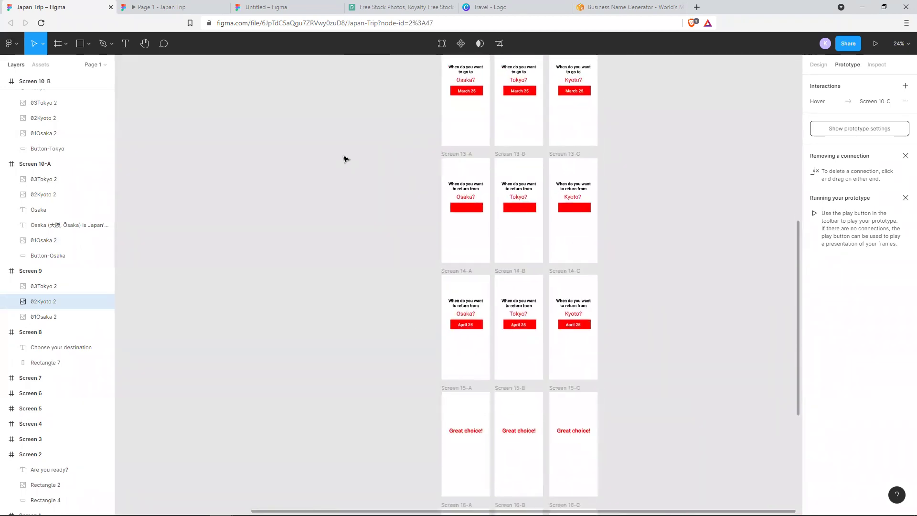
{"action": "left_click_drag", "start_coordinate": [346, 158], "coordinate": [420, 303]}
{"action": "left_click_drag", "start_coordinate": [397, 205], "coordinate": [463, 333]}
{"action": "scroll", "coordinate": [463, 333], "scroll_direction": "up", "scroll_amount": 10}
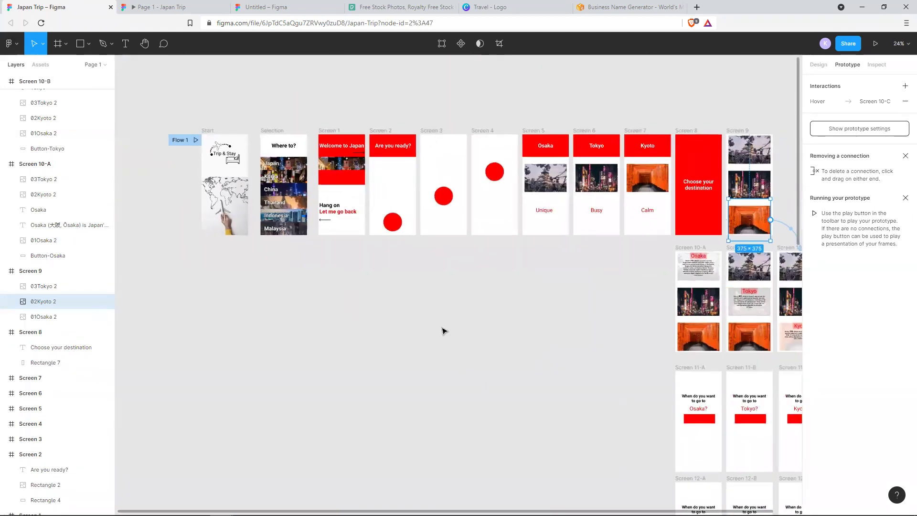
{"action": "scroll", "coordinate": [543, 363], "scroll_direction": "up", "scroll_amount": 2}
{"action": "scroll", "coordinate": [491, 350], "scroll_direction": "down", "scroll_amount": 1}
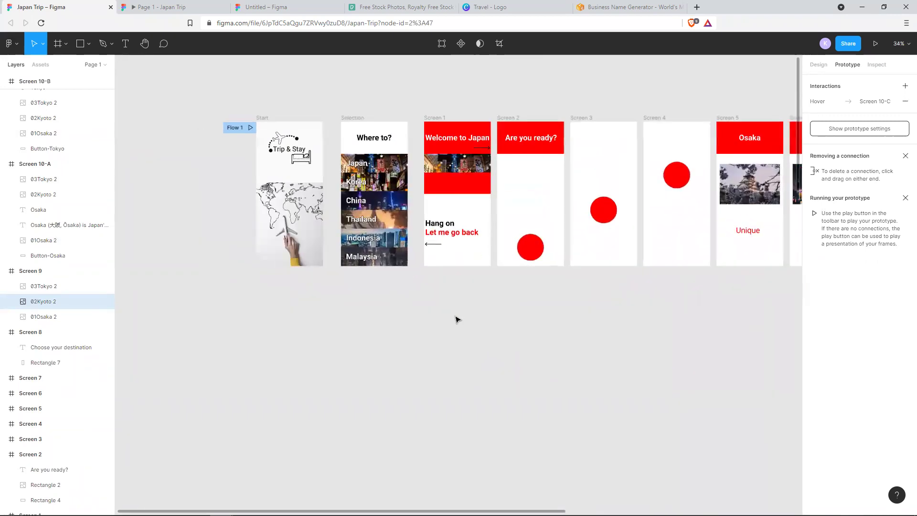
{"action": "scroll", "coordinate": [457, 317], "scroll_direction": "up", "scroll_amount": 4}
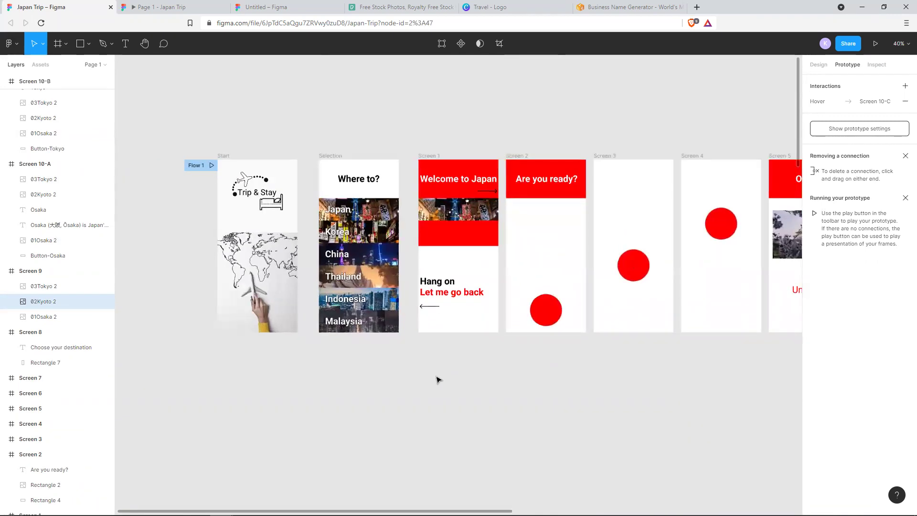